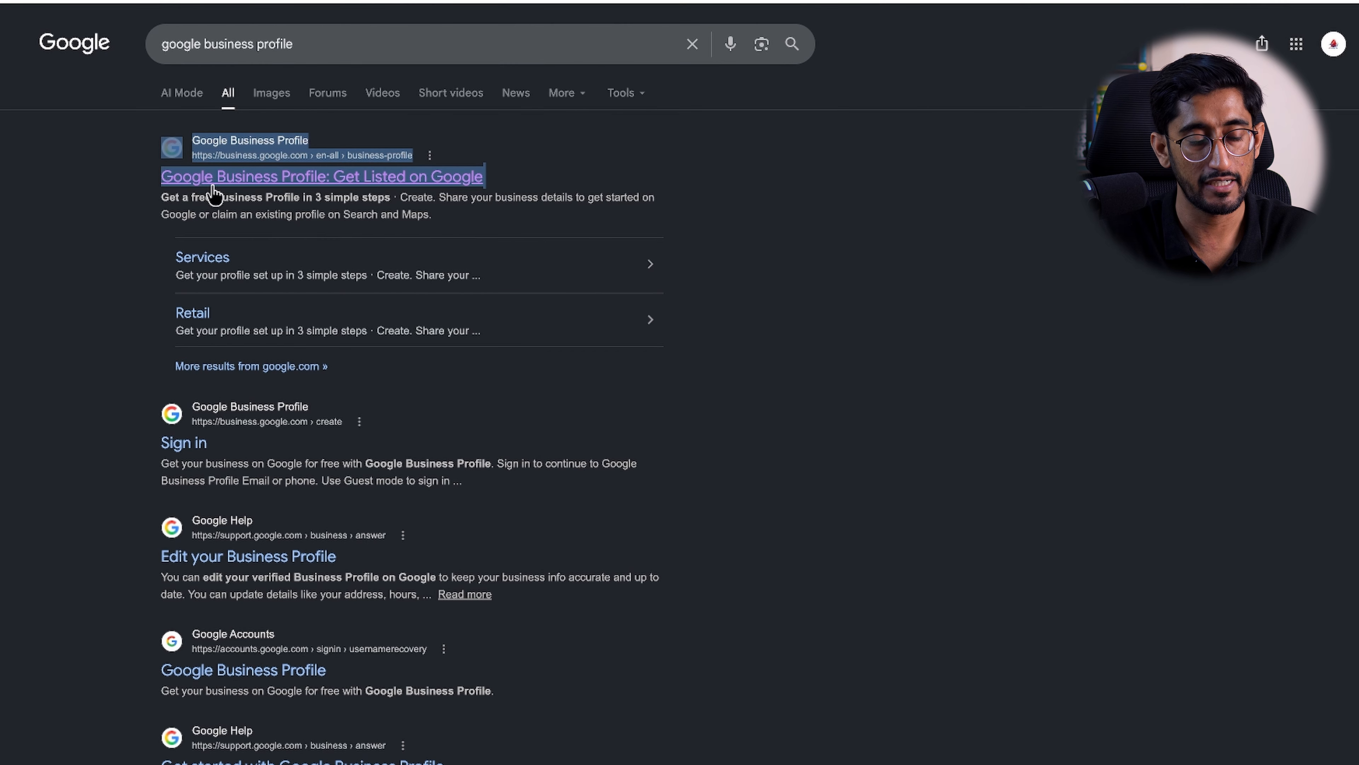
# - Open the Google Business Profile site from the search results and start creating a profile for another business
pyautogui.click(246, 185)
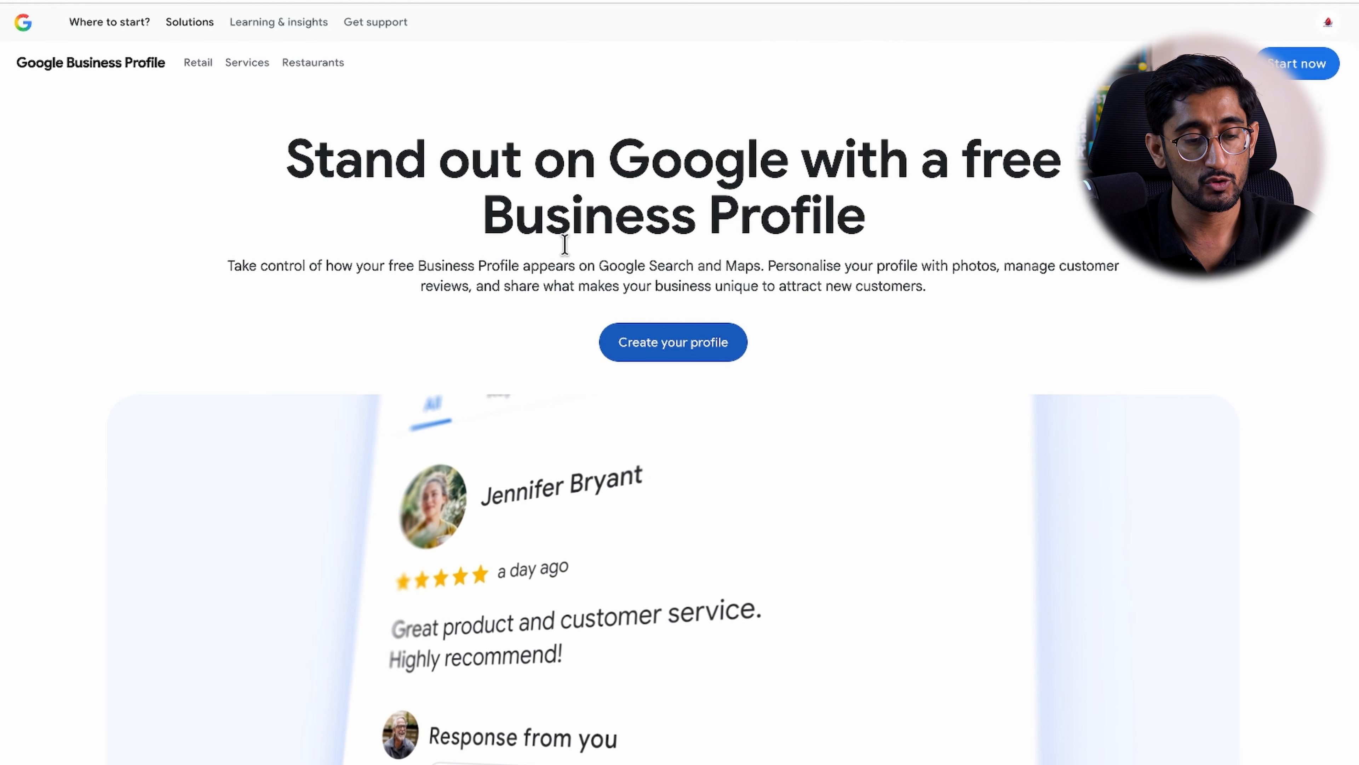
pyautogui.click(669, 354)
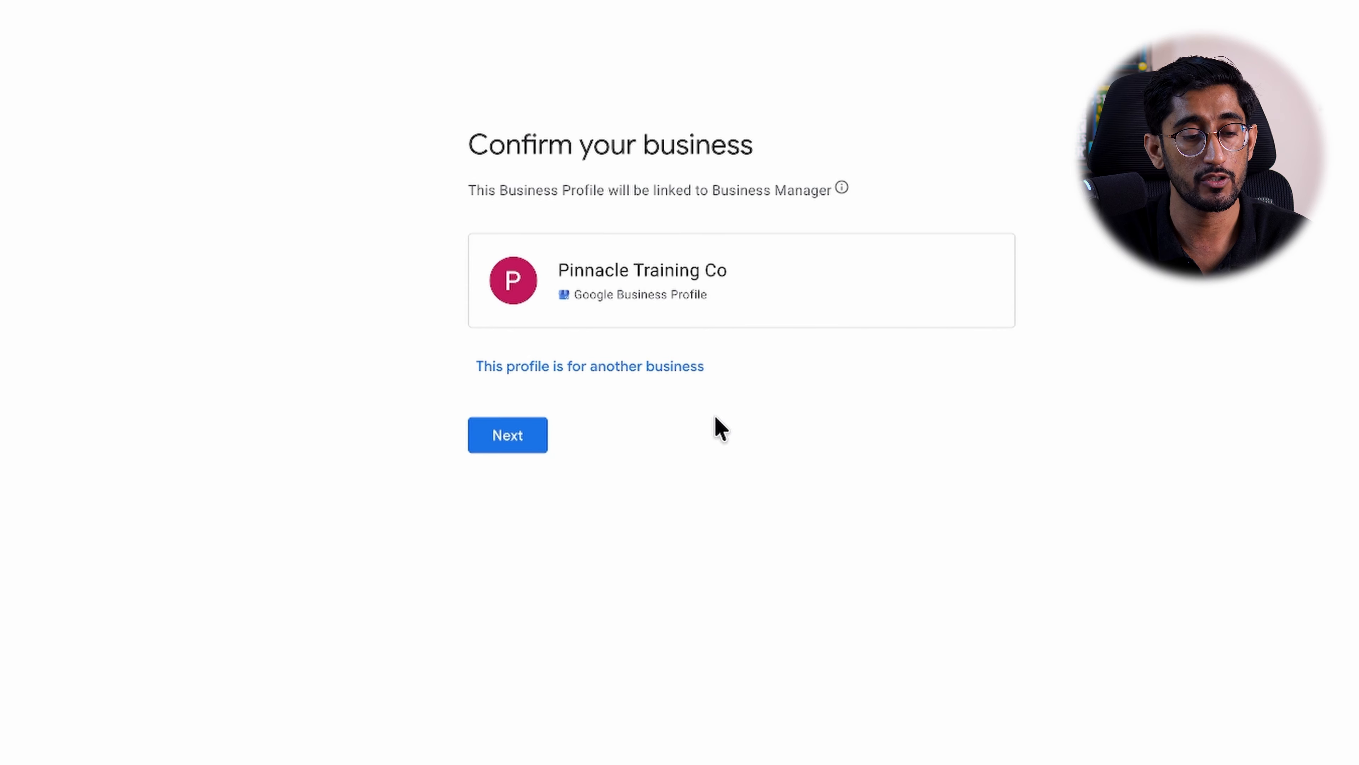
pyautogui.click(692, 370)
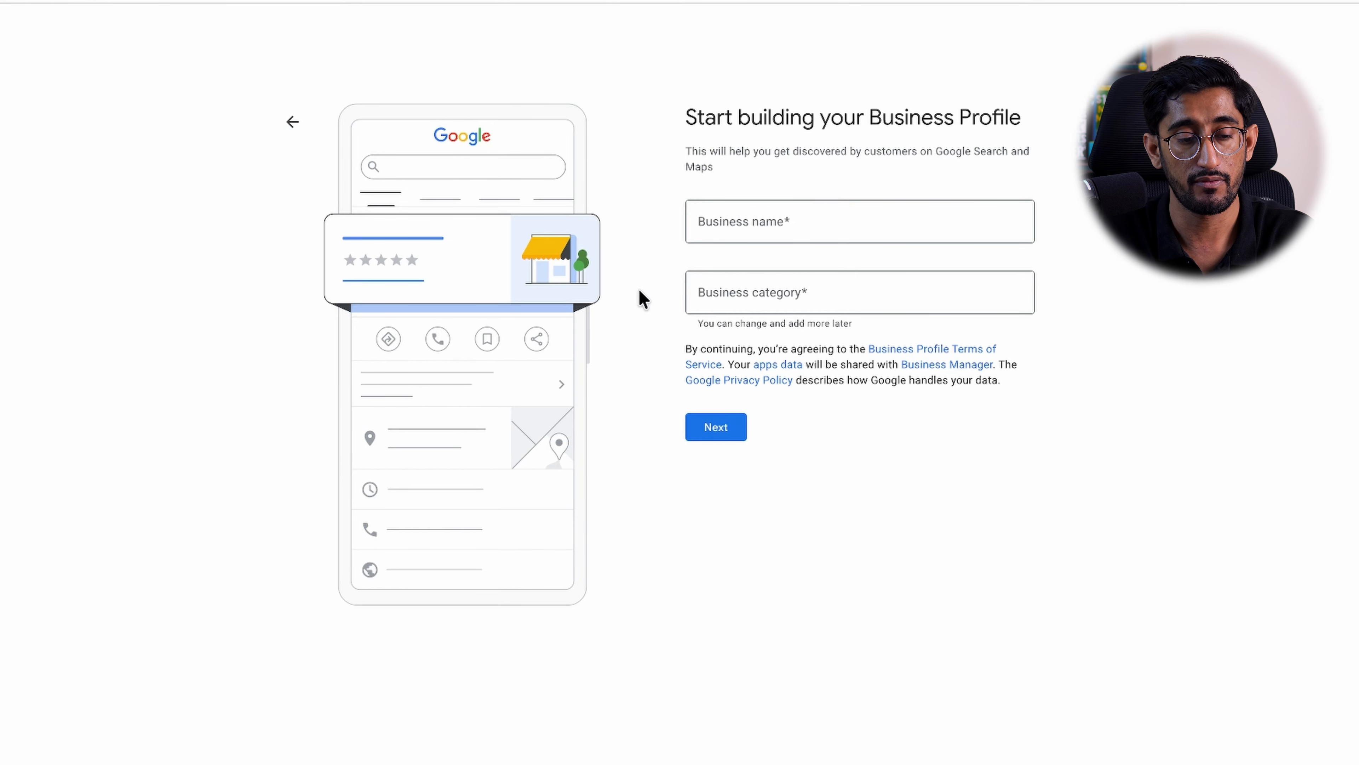
# - Enter "ES Training" as the business name and create a new business with that name
pyautogui.click(775, 220)
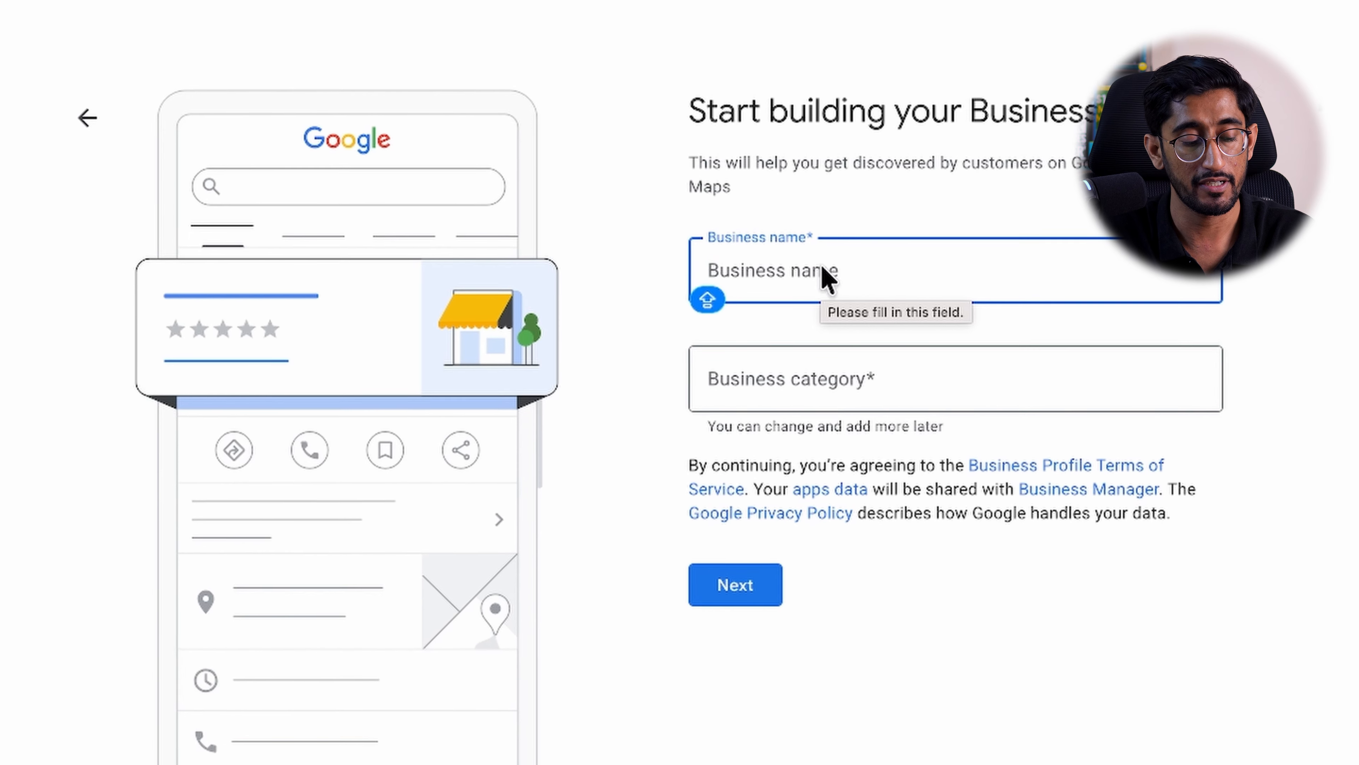
pyautogui.write('ES')
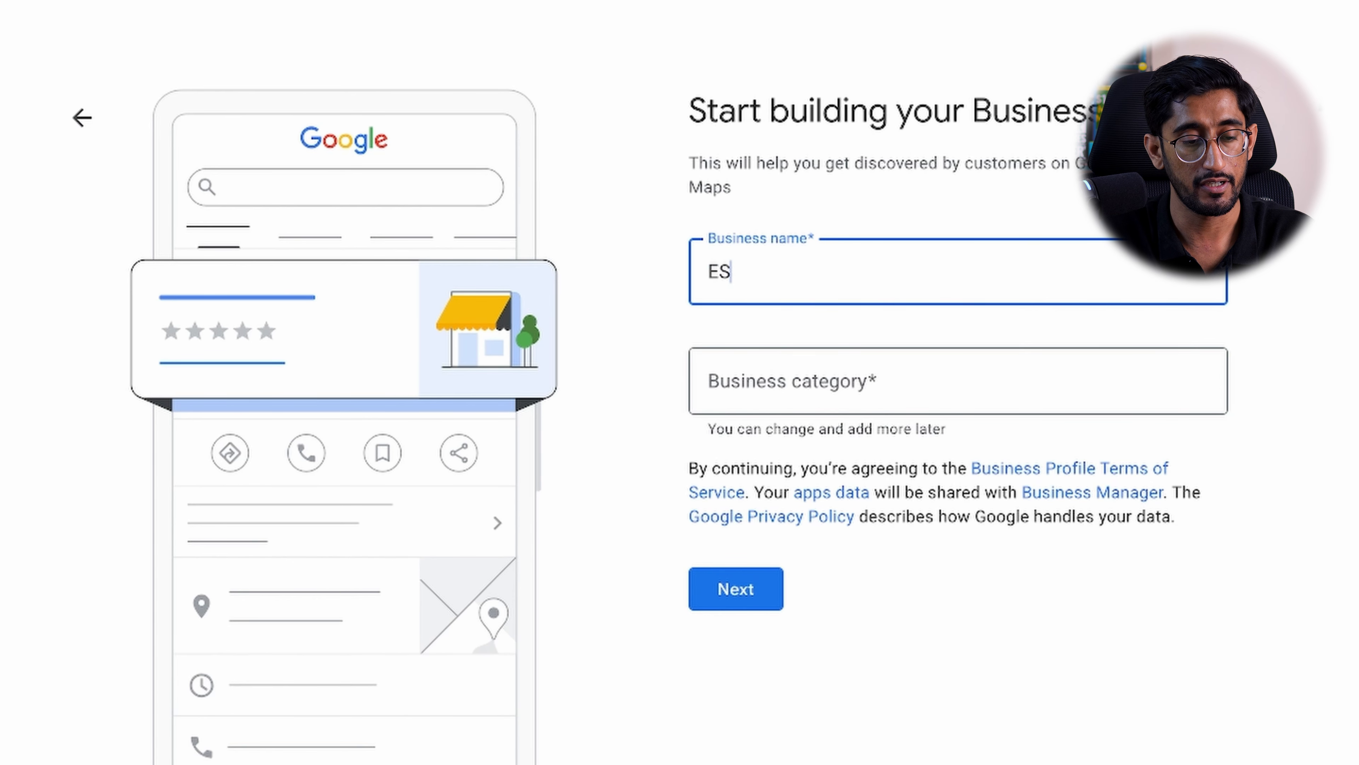
pyautogui.write(' Training')
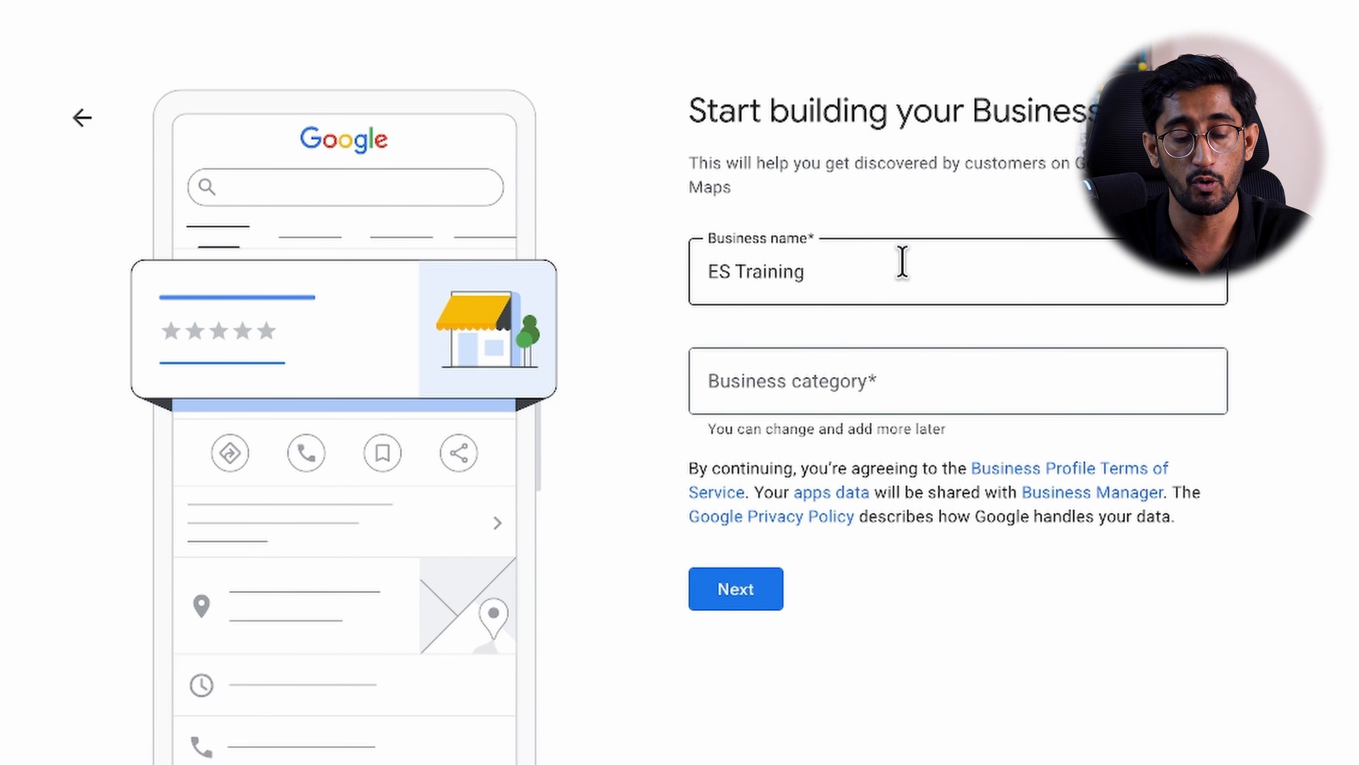
pyautogui.click(890, 264)
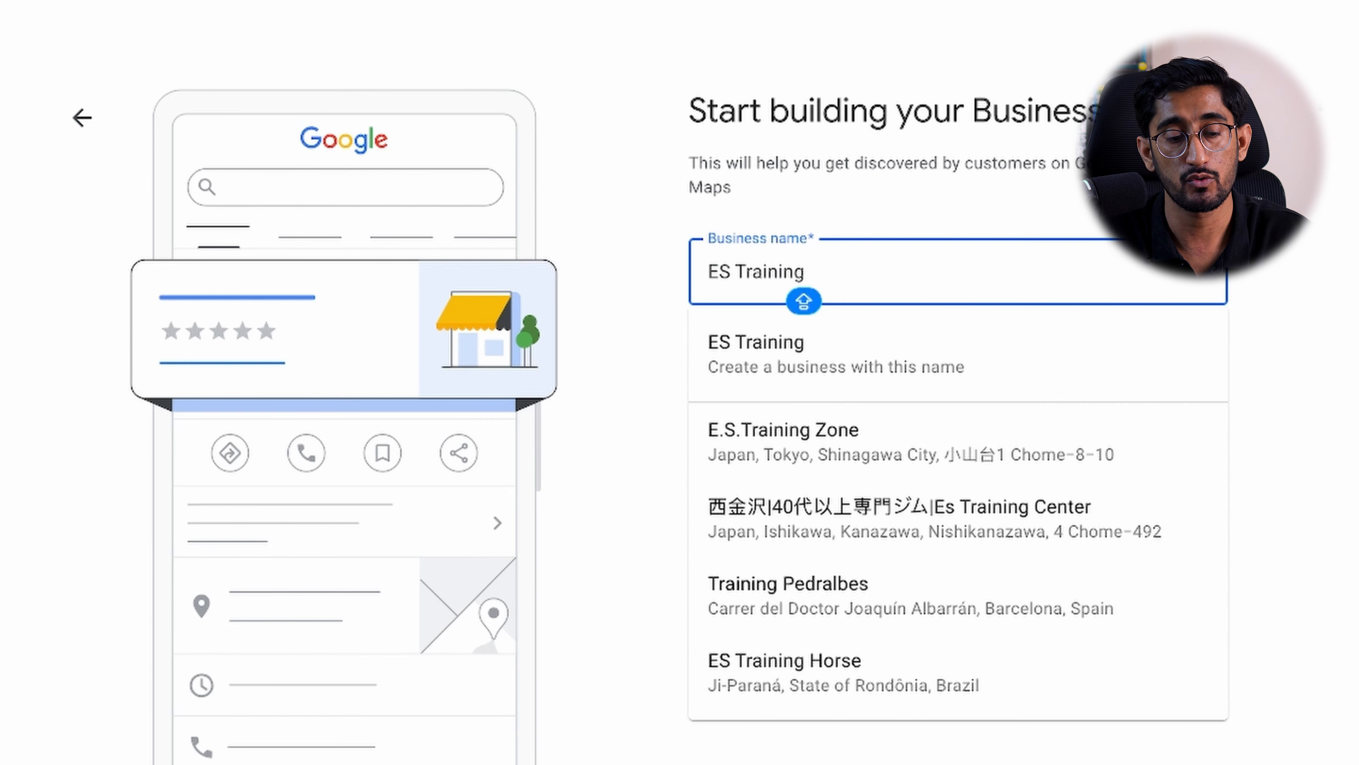
pyautogui.press('Return')
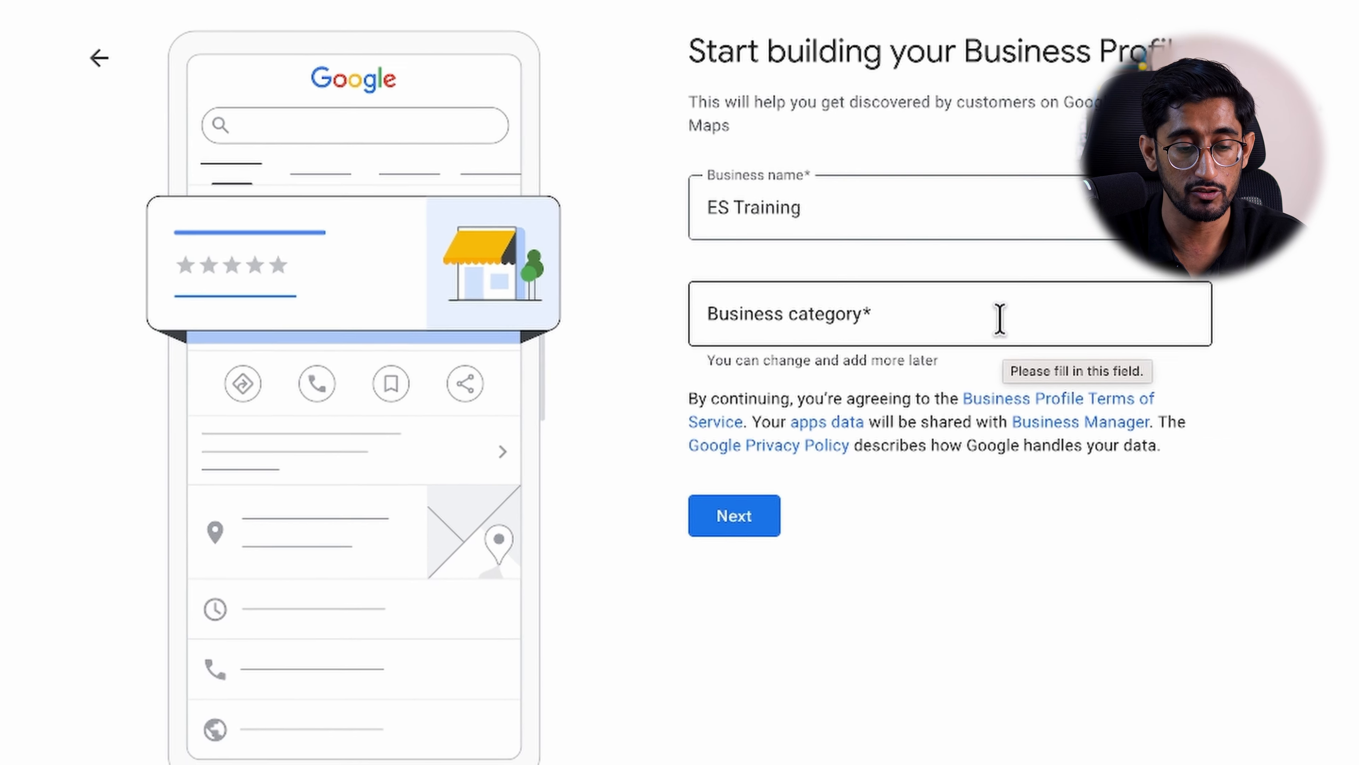
# - Set the business category to Vocational school and answer Yes to adding a location customers can visit
pyautogui.click(1014, 315)
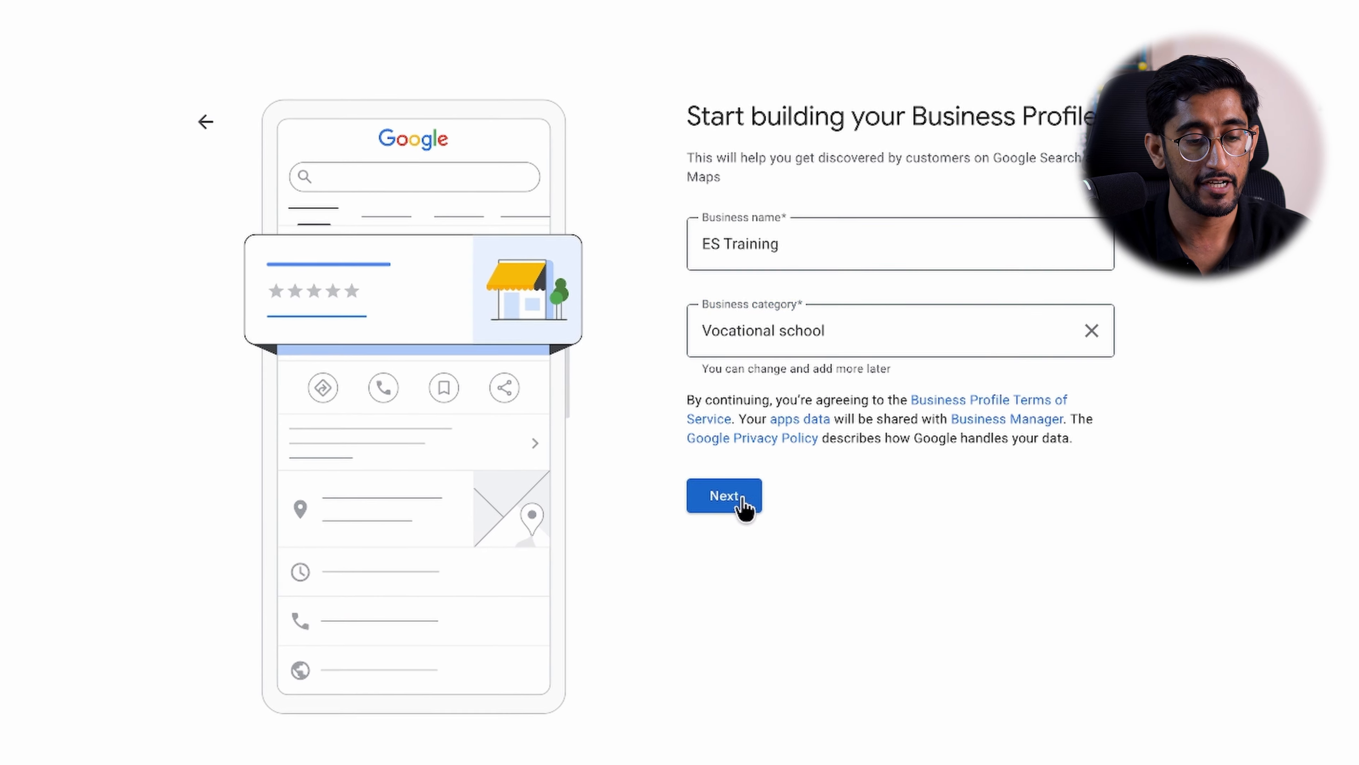
pyautogui.click(744, 527)
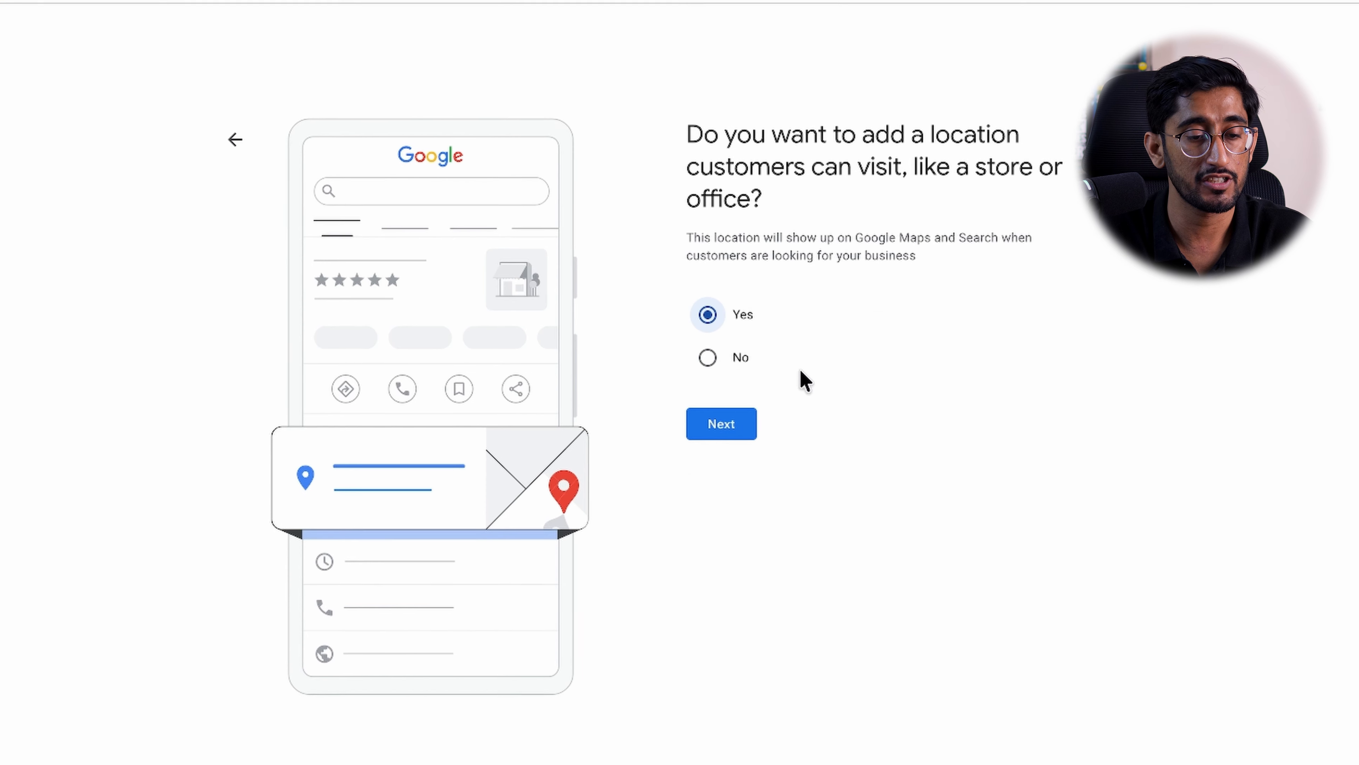
pyautogui.click(748, 423)
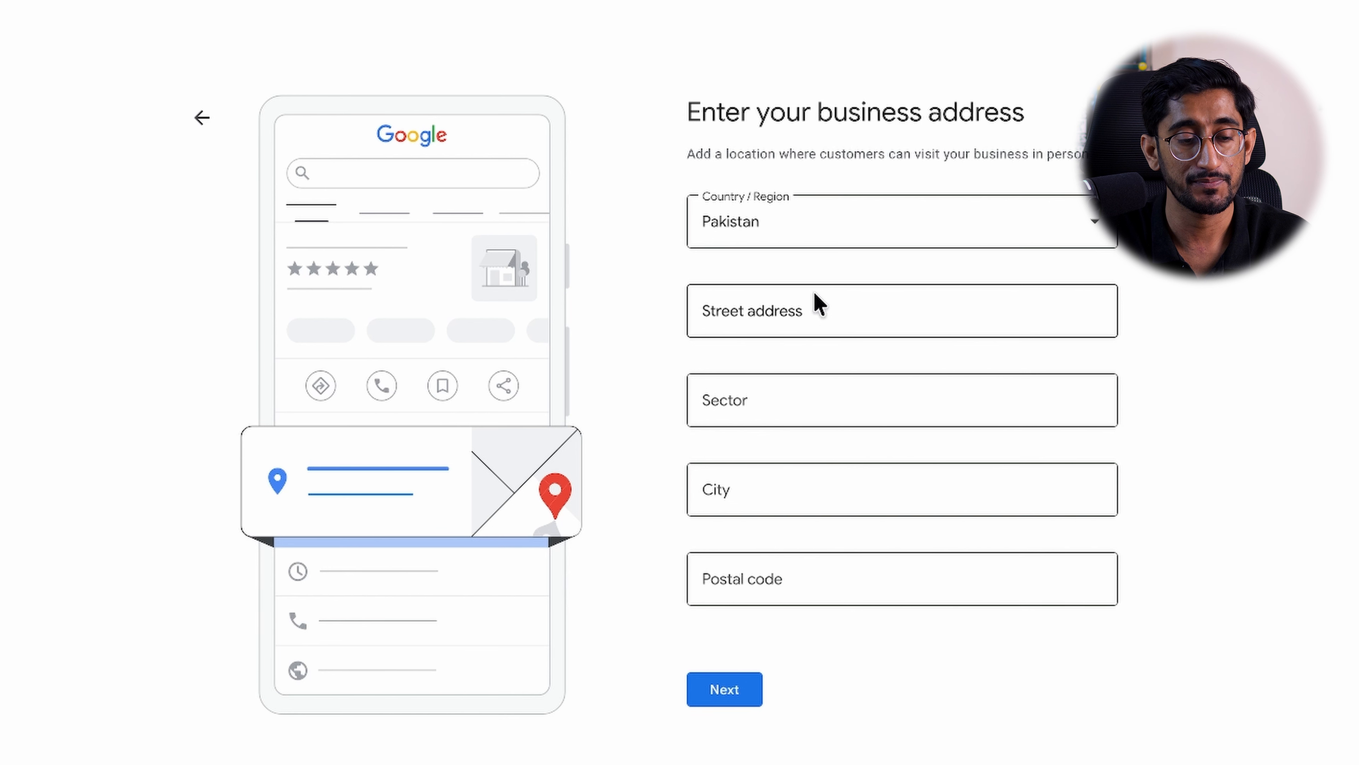
# - Set the business address country to Australia and fill in the street address
pyautogui.click(813, 245)
pyautogui.click(833, 762)
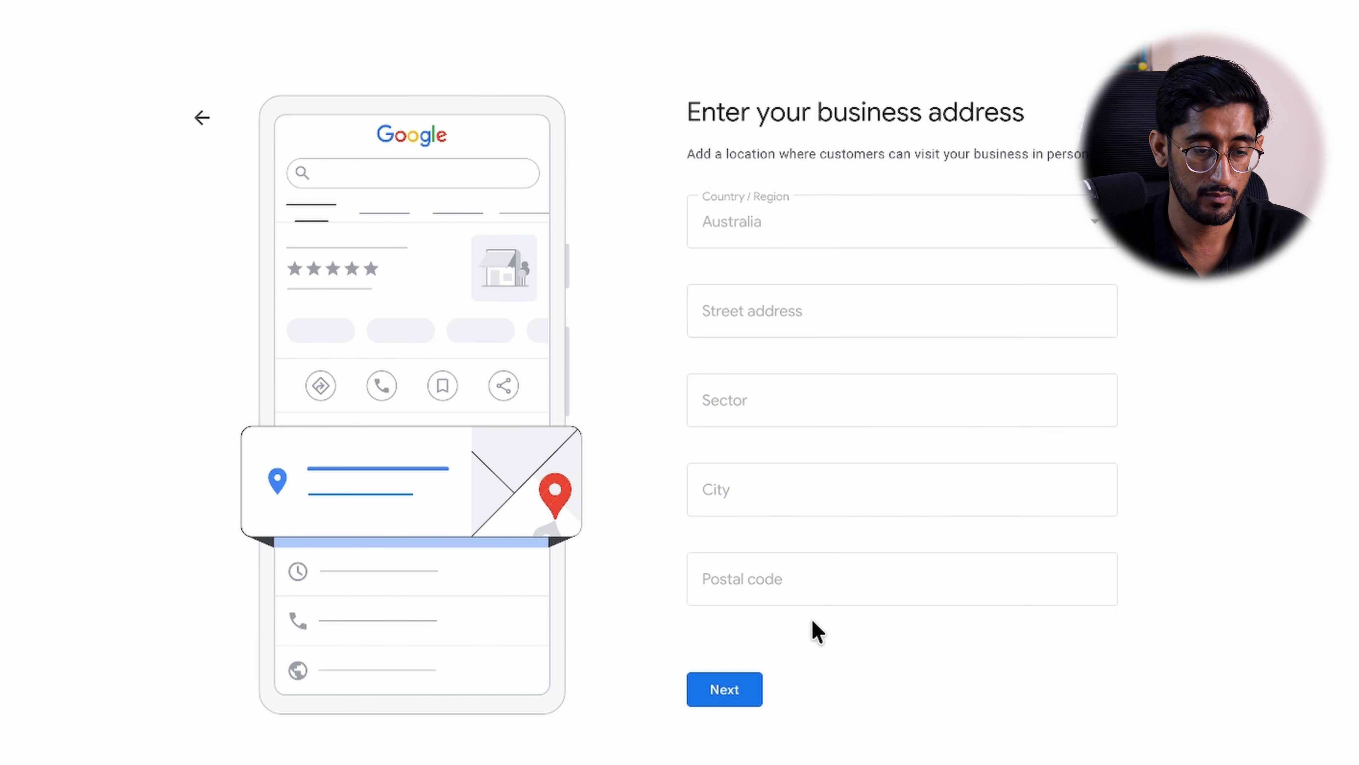
pyautogui.click(746, 303)
pyautogui.write('Demo Street, Perth WA 6000')
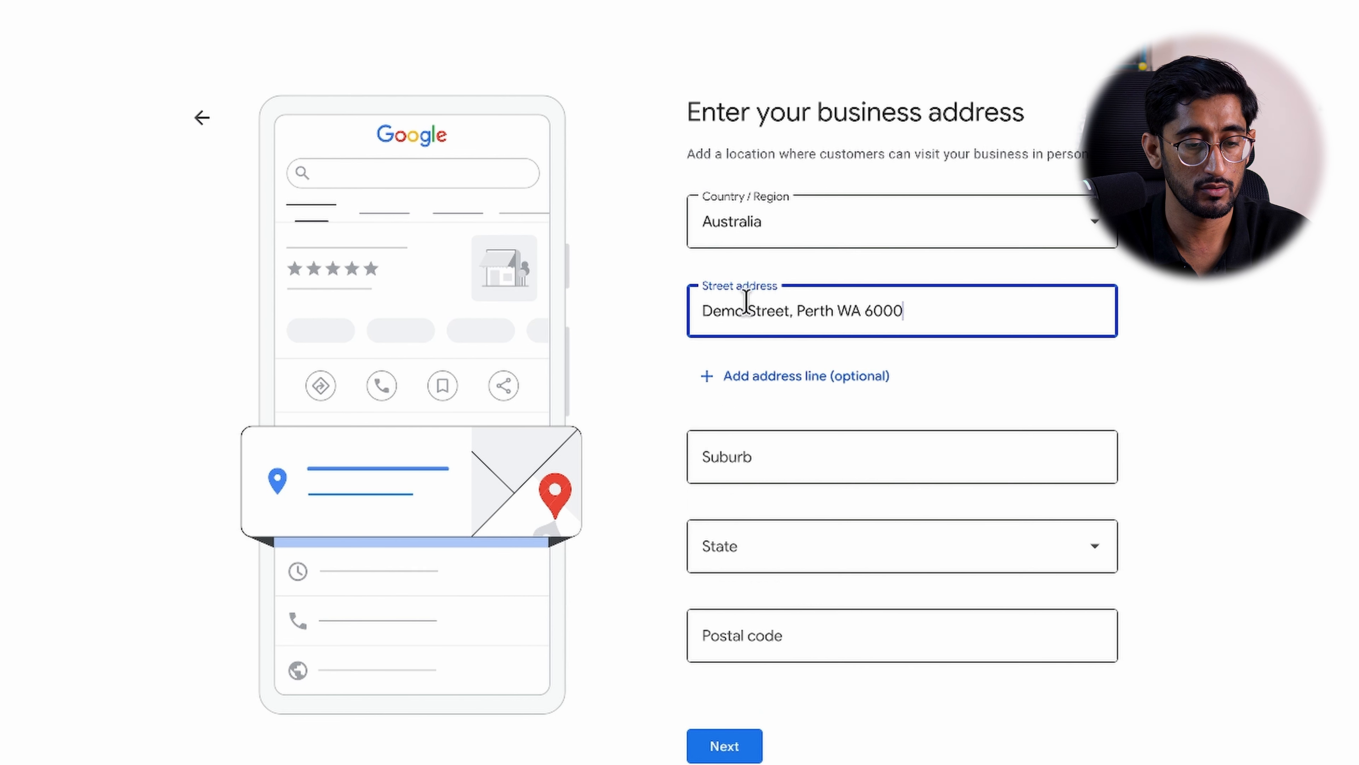
# - Complete the business address with the suburb, the state Western Australia and the postal code, and submit it
pyautogui.click(760, 469)
pyautogui.write('p')
pyautogui.click(670, 493)
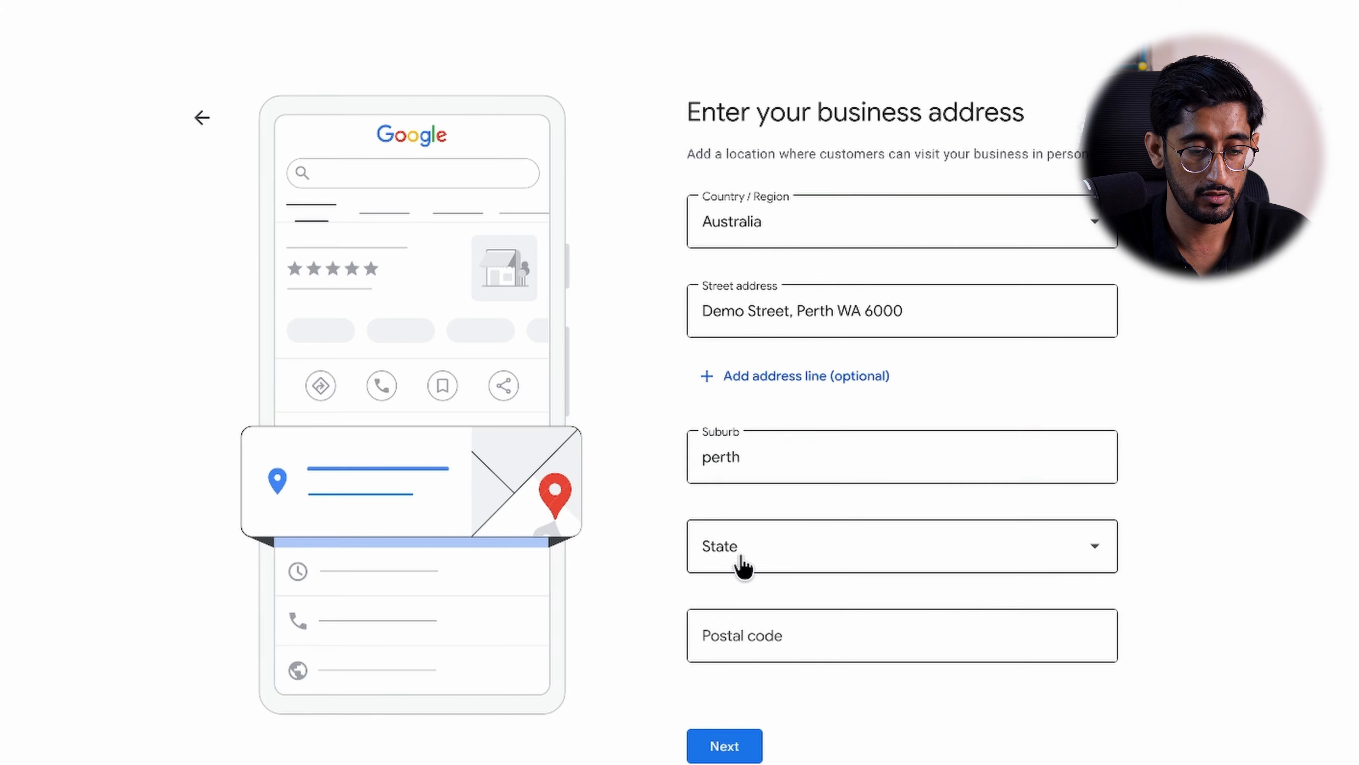
pyautogui.click(738, 559)
pyautogui.click(749, 490)
pyautogui.click(749, 612)
pyautogui.write('6')
pyautogui.press('BackSpace')
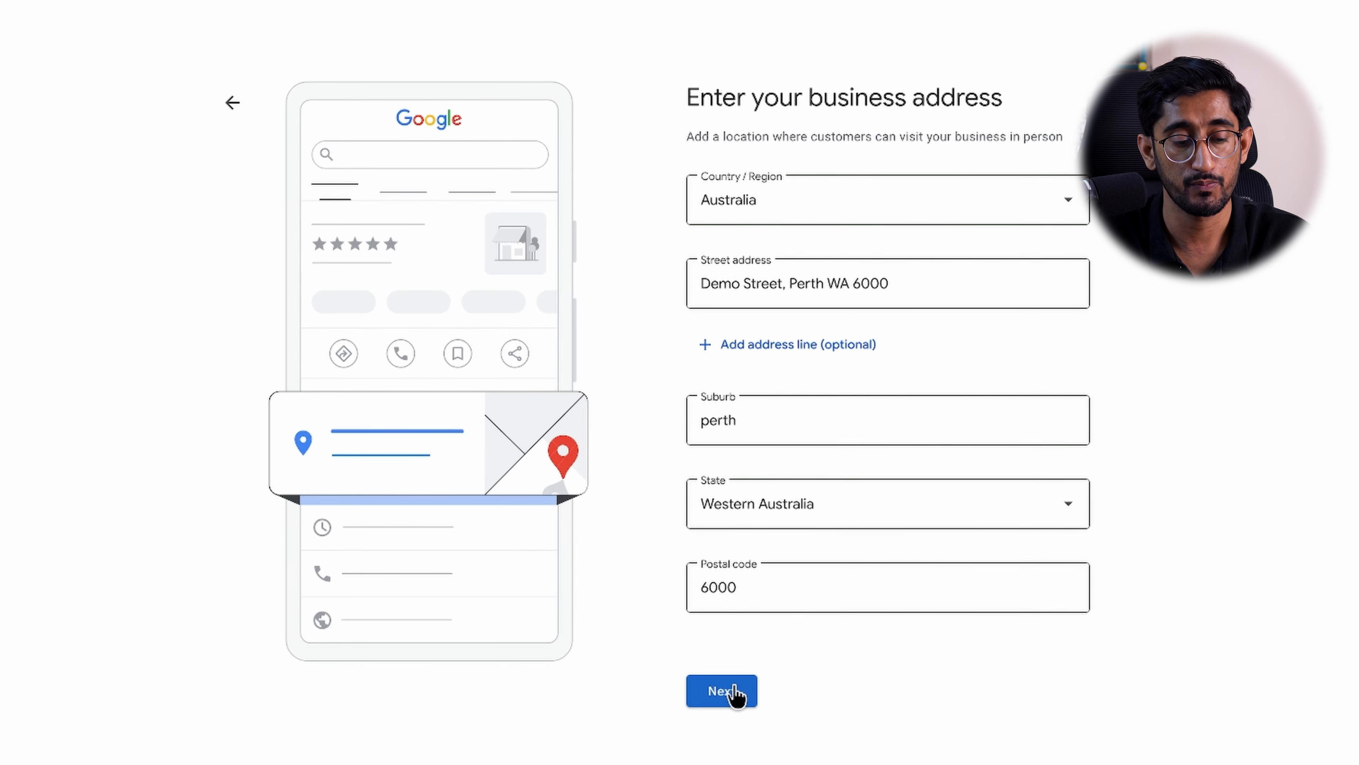
pyautogui.click(722, 699)
# - Review the suggested existing businesses, choose "None of these" and continue
pyautogui.scroll(-6, 971, 185)
pyautogui.scroll(-15, 972, 189)
pyautogui.scroll(2, 972, 189)
pyautogui.scroll(1, 972, 190)
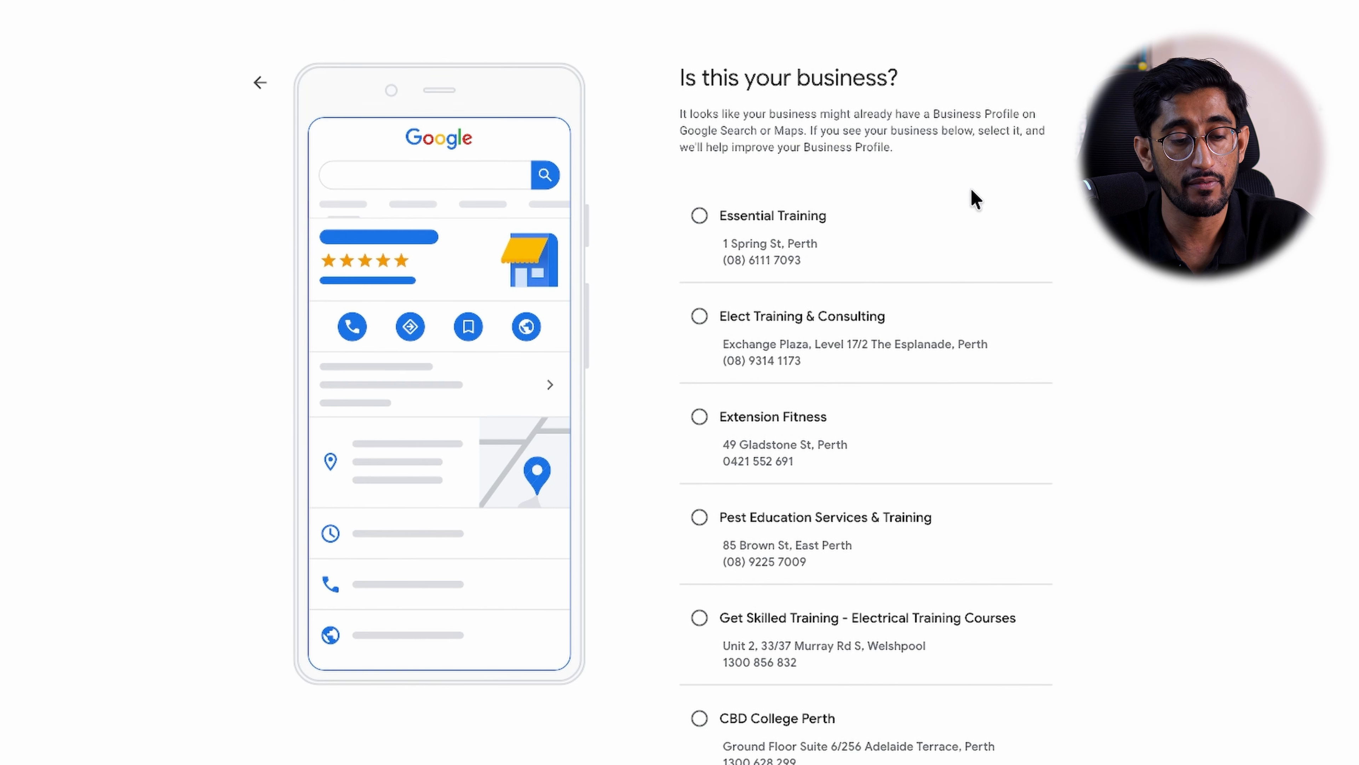
pyautogui.scroll(-1, 974, 199)
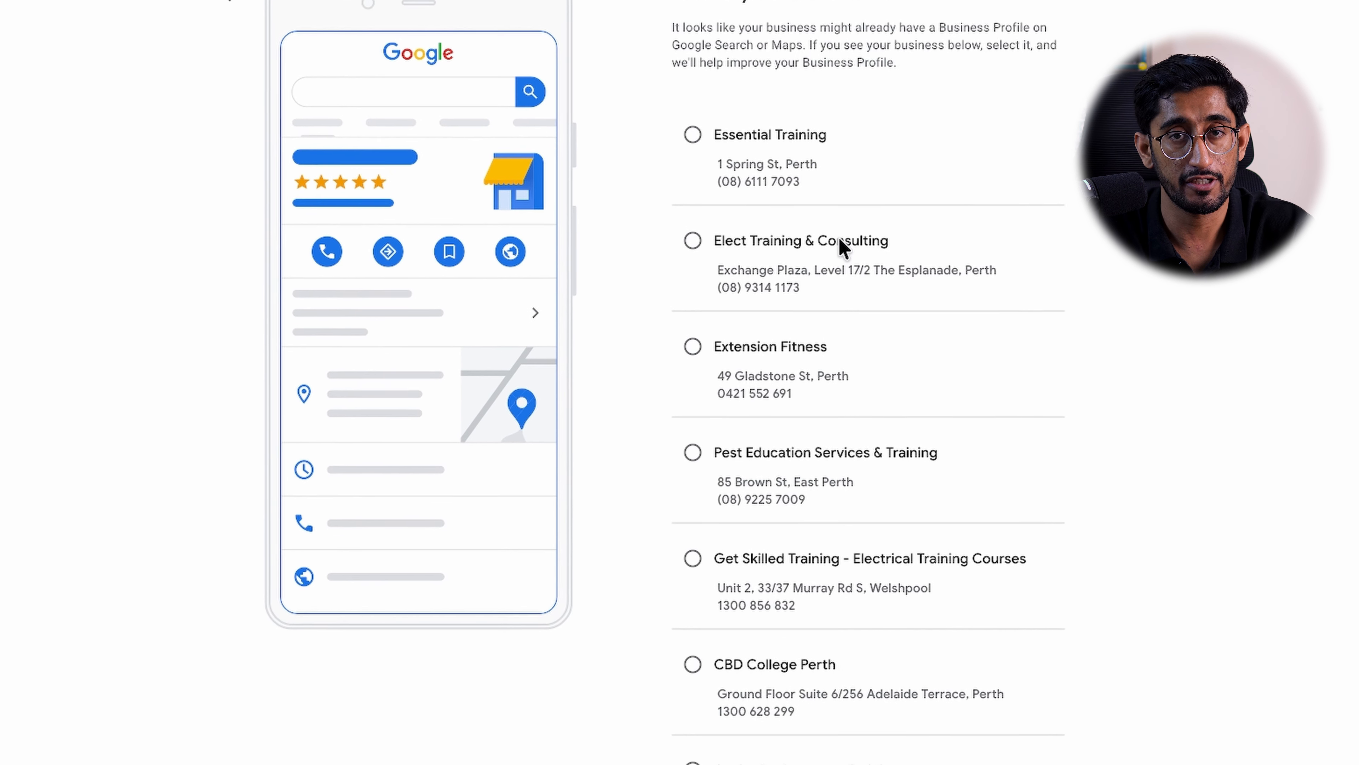
pyautogui.scroll(-10, 827, 428)
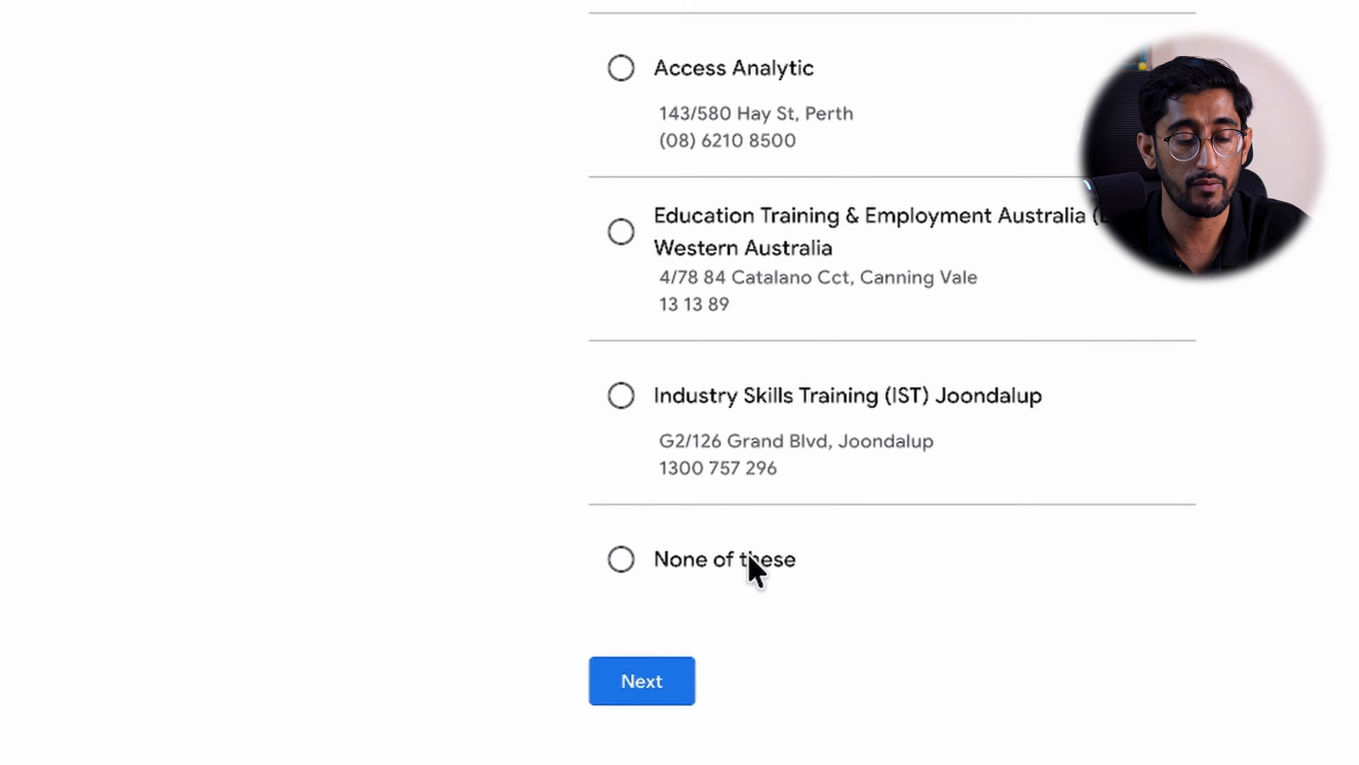
pyautogui.click(749, 566)
pyautogui.click(624, 688)
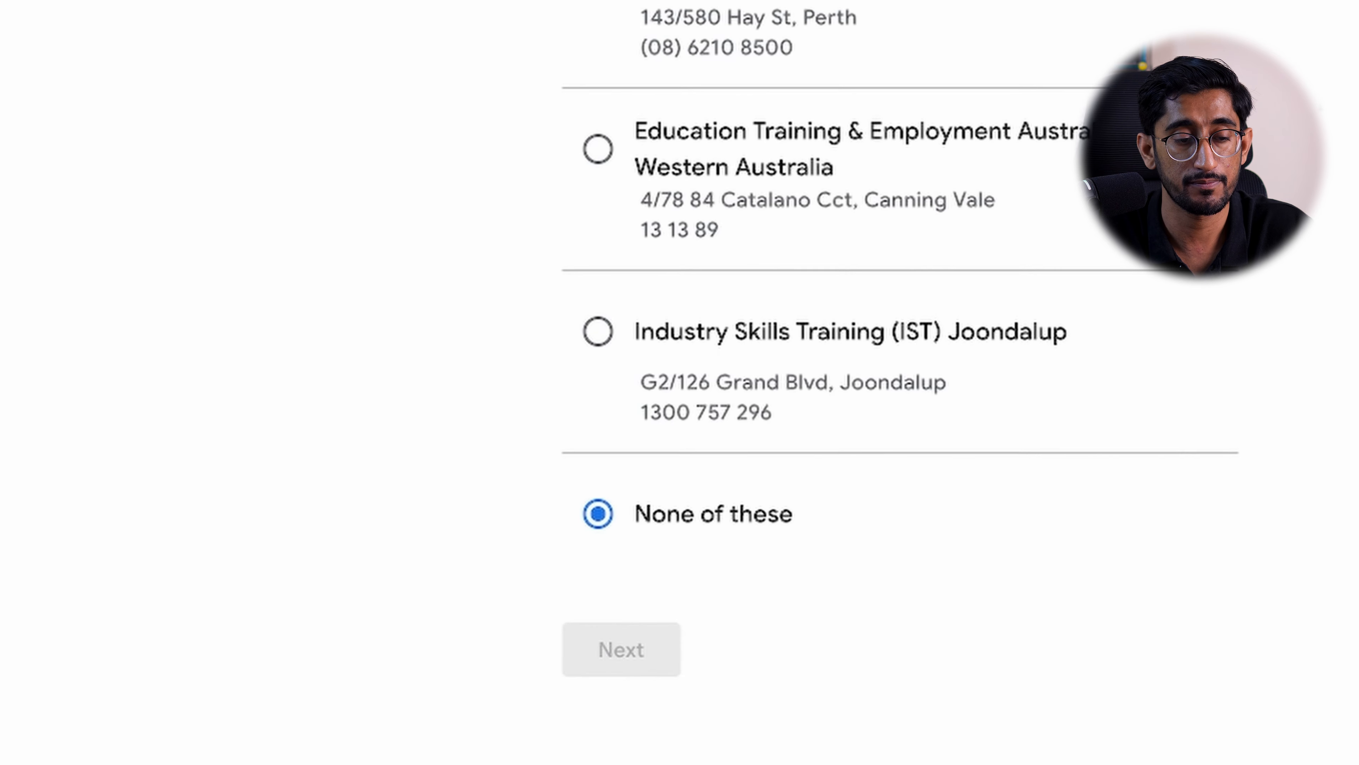
pyautogui.click(718, 639)
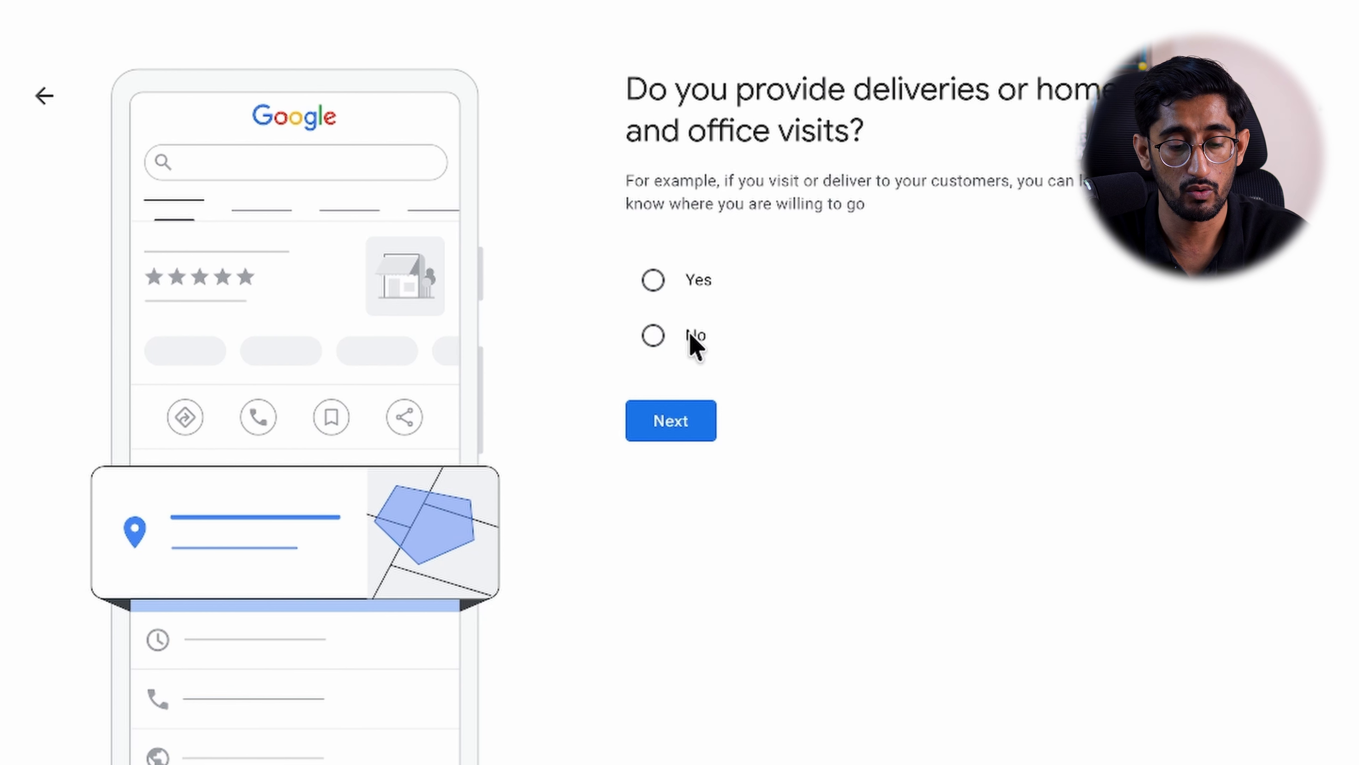
# - Answer Yes to providing deliveries or home and office visits, and continue without adding service areas
pyautogui.click(688, 283)
pyautogui.click(684, 422)
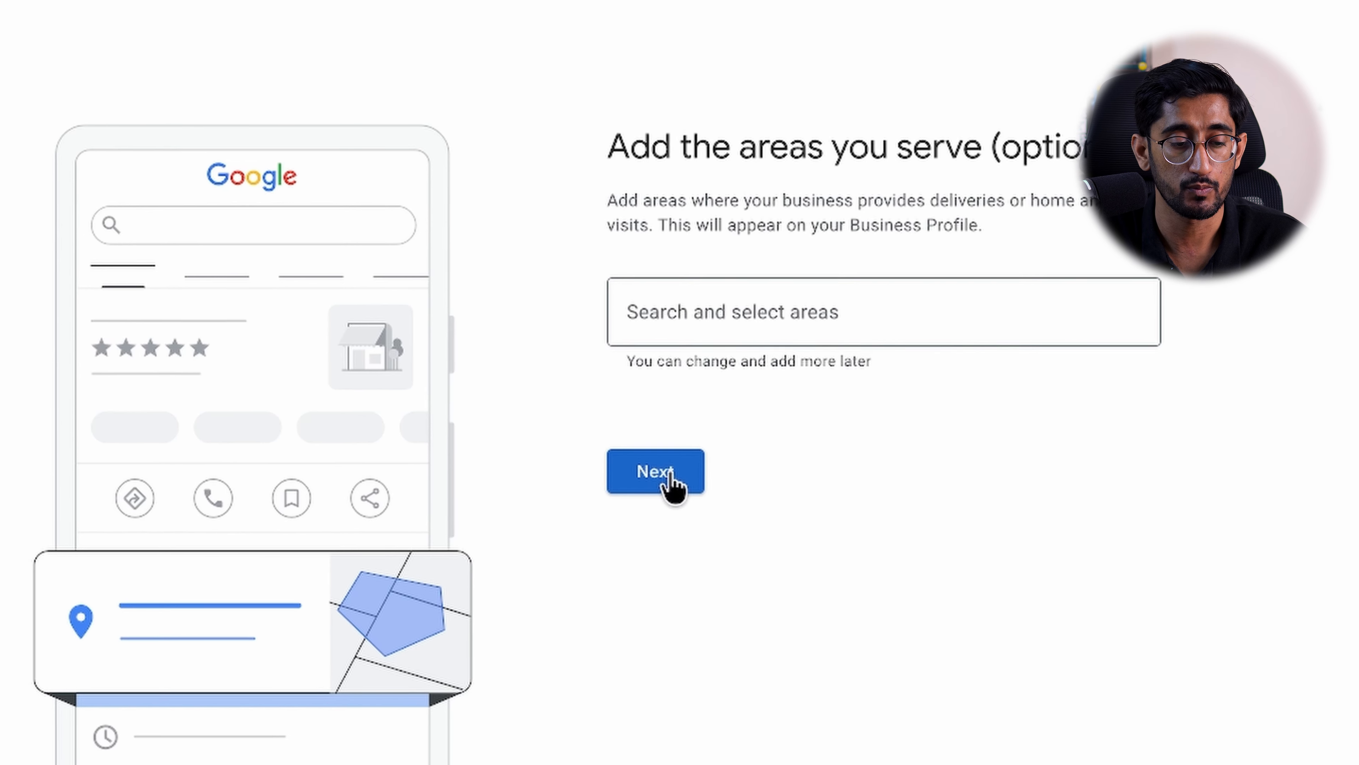
pyautogui.click(666, 482)
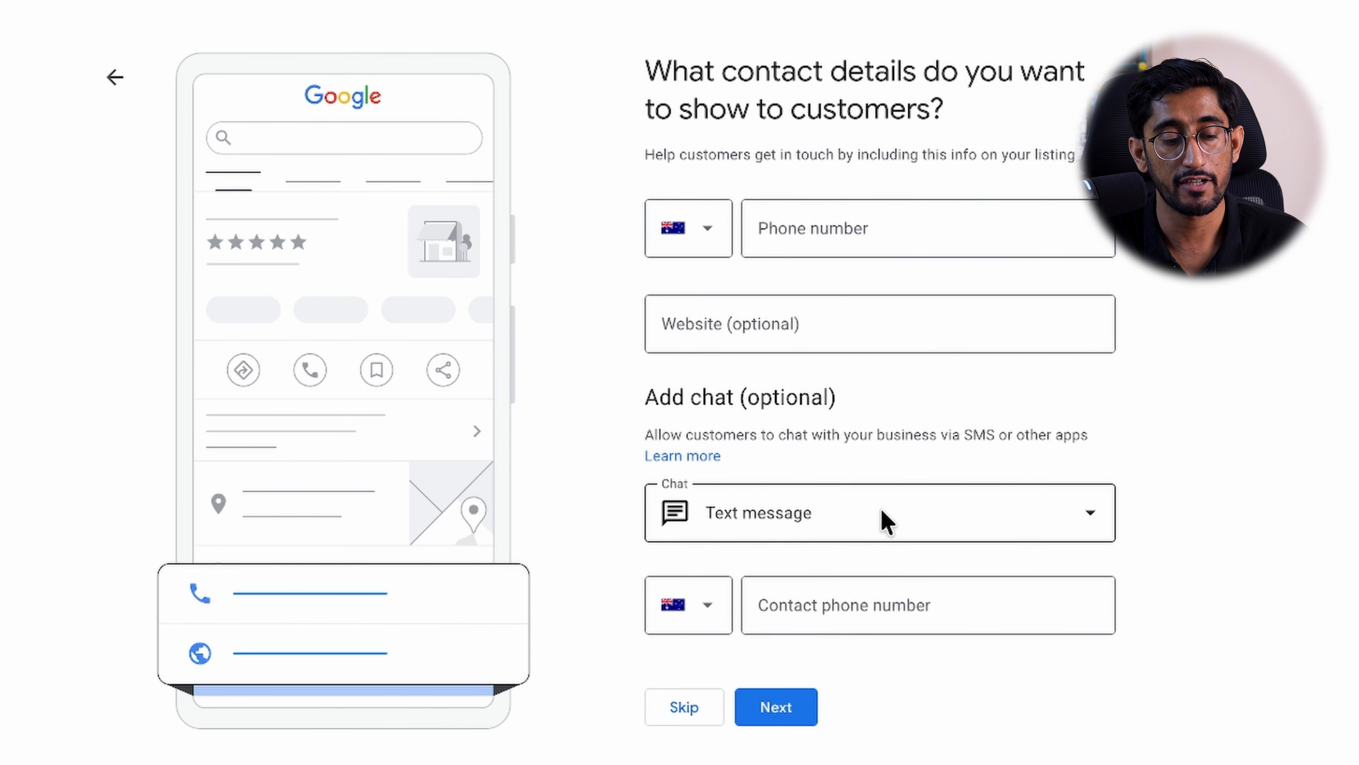
# - Check the available chat methods, skip the customer contact details and postpone the phone verification
pyautogui.click(878, 530)
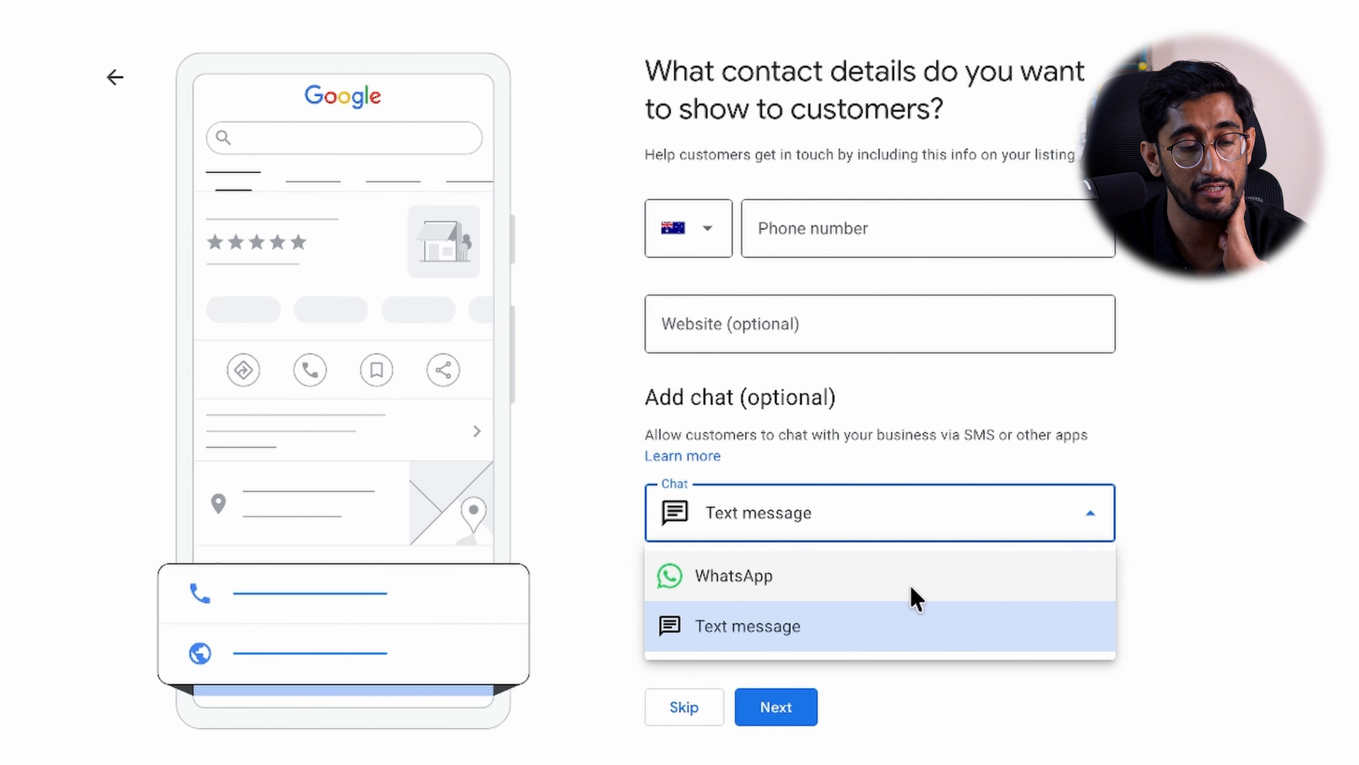
pyautogui.click(1170, 364)
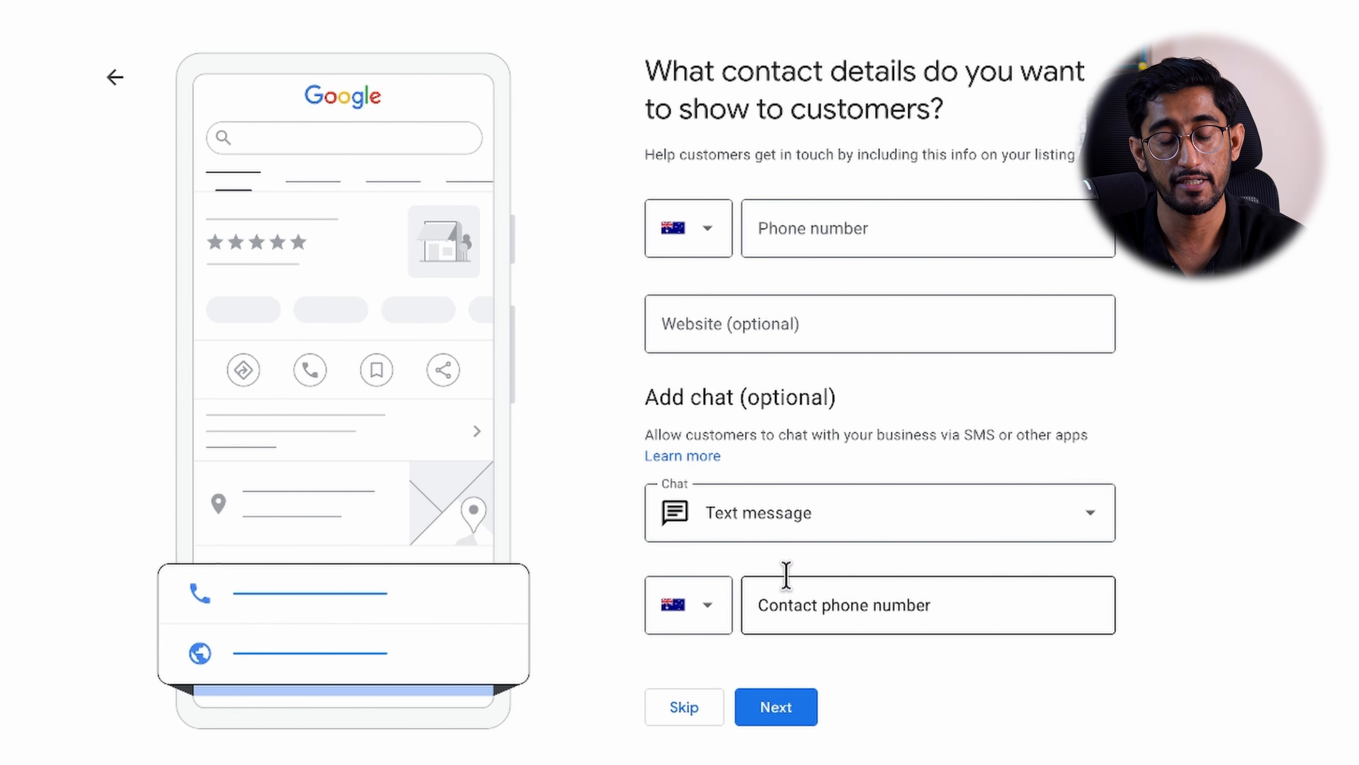
pyautogui.click(819, 517)
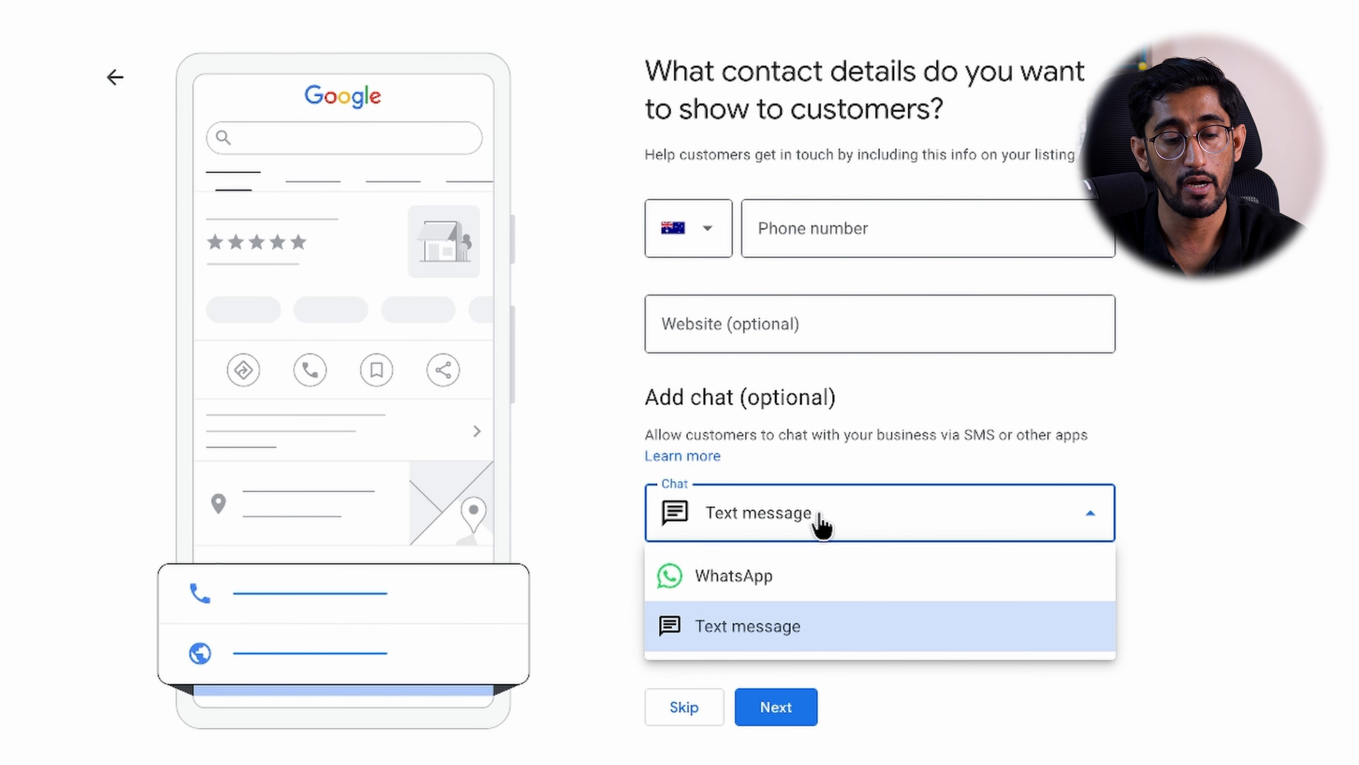
pyautogui.click(1167, 437)
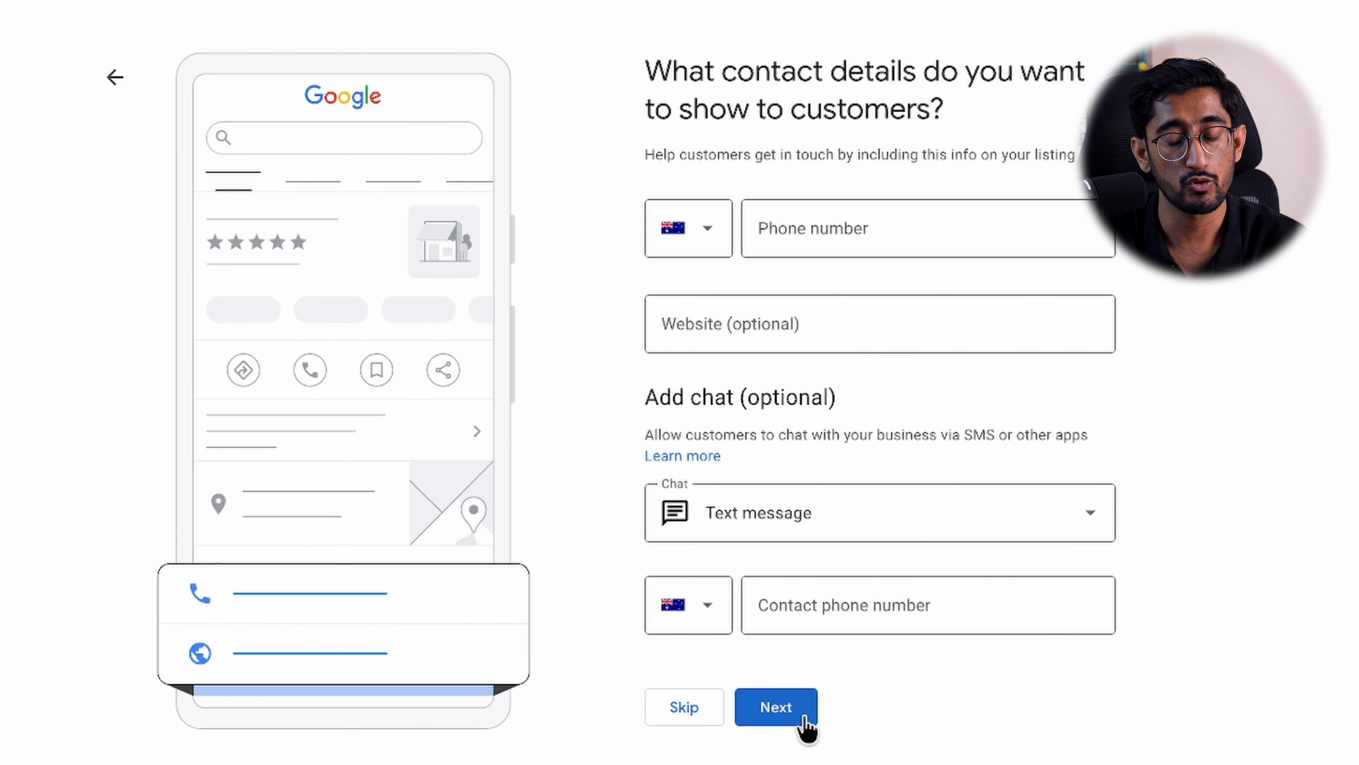
pyautogui.click(696, 723)
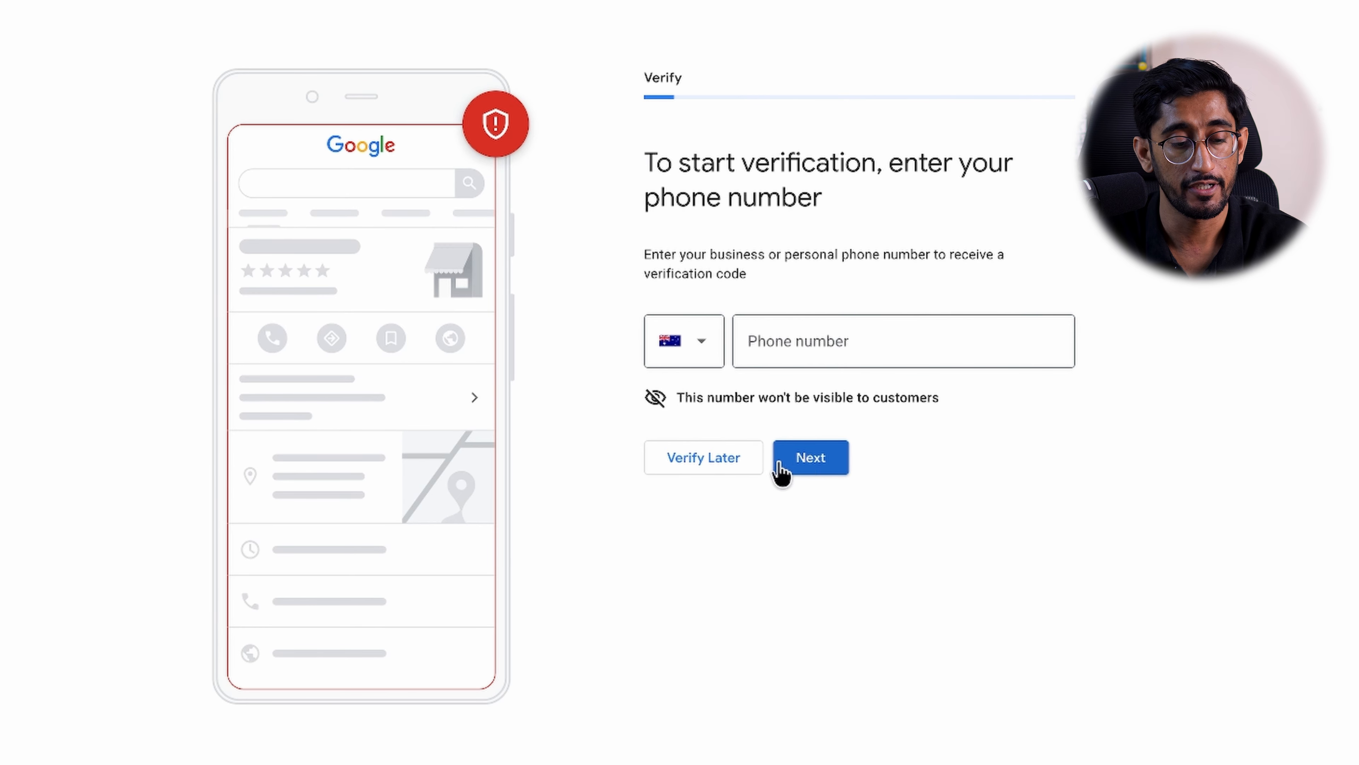
pyautogui.click(727, 467)
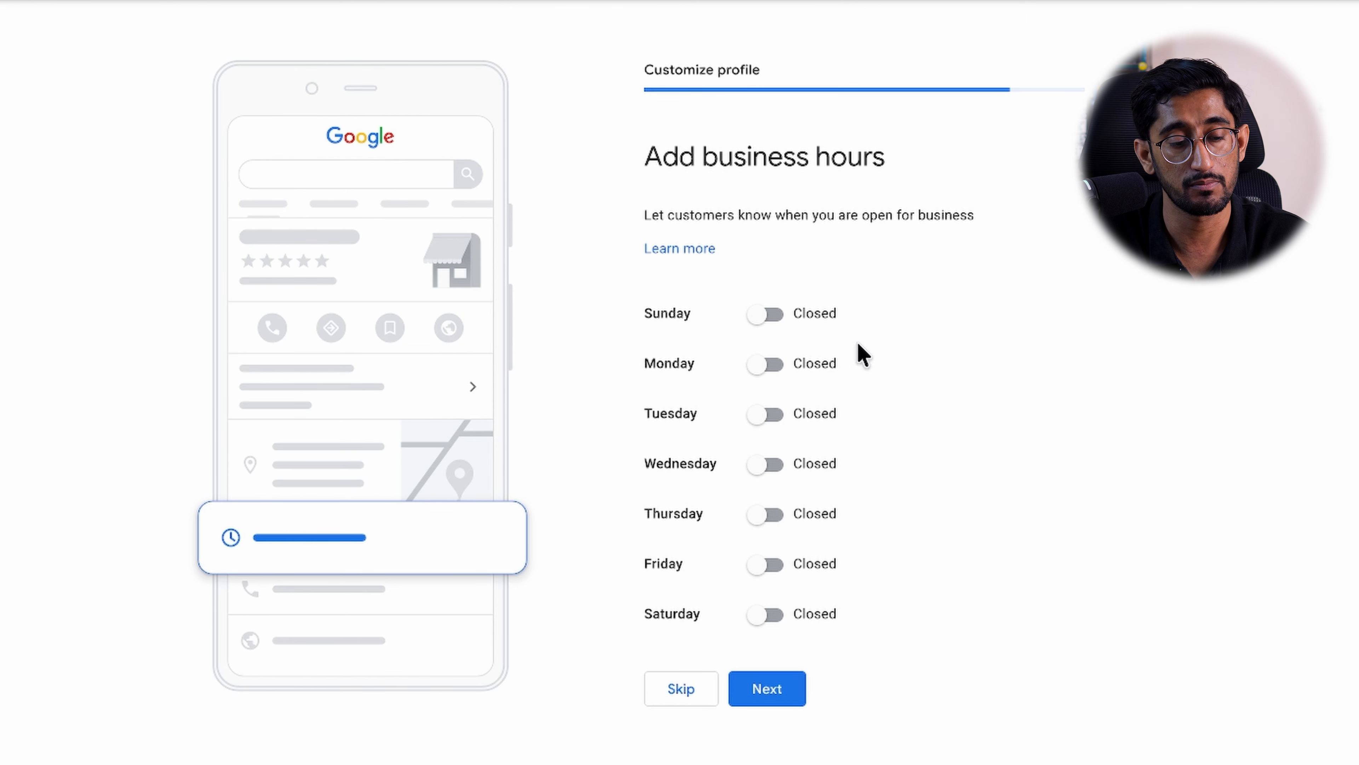
# - Mark Monday through Friday as open in the business hours
pyautogui.click(765, 365)
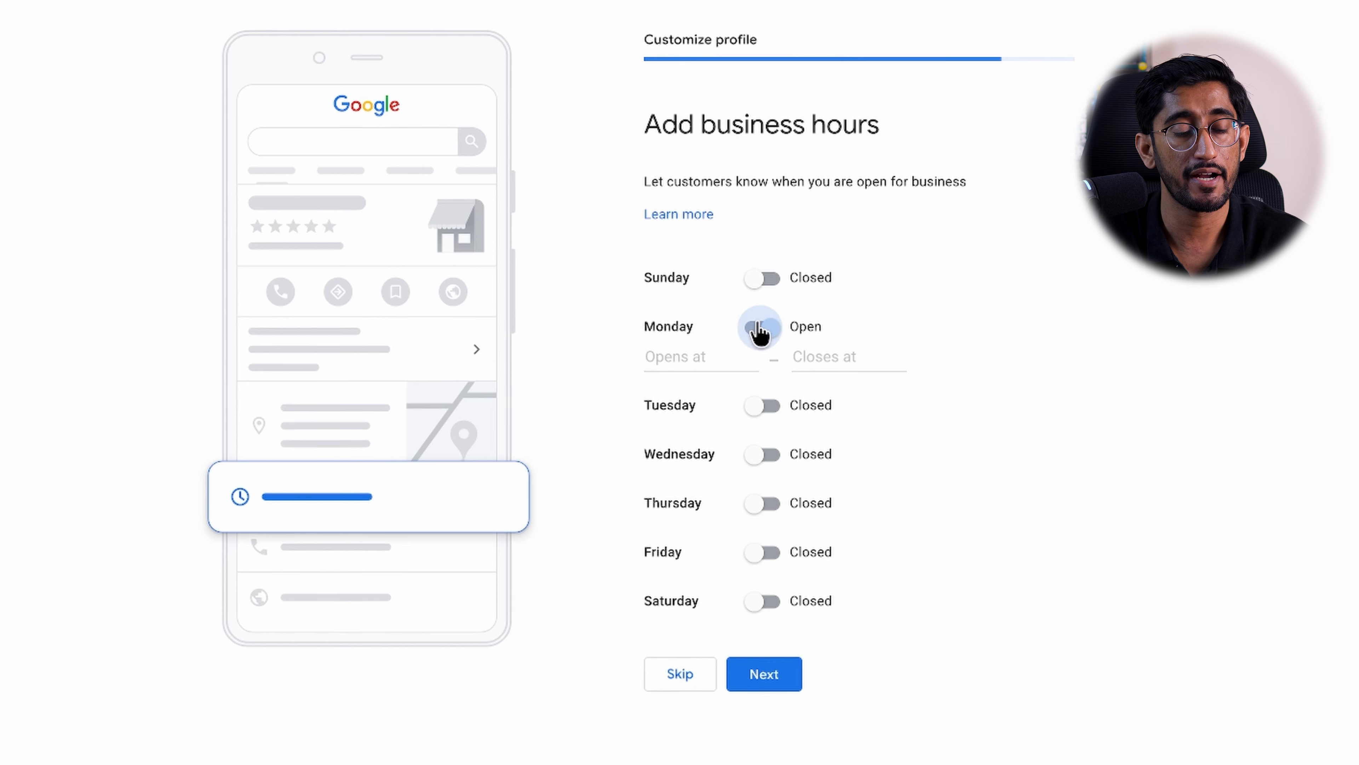
pyautogui.click(765, 413)
pyautogui.click(761, 470)
pyautogui.click(761, 548)
pyautogui.click(761, 624)
# - Set the opening hours of every weekday from Monday to Friday to 24 hours and submit the schedule
pyautogui.click(690, 343)
pyautogui.click(690, 383)
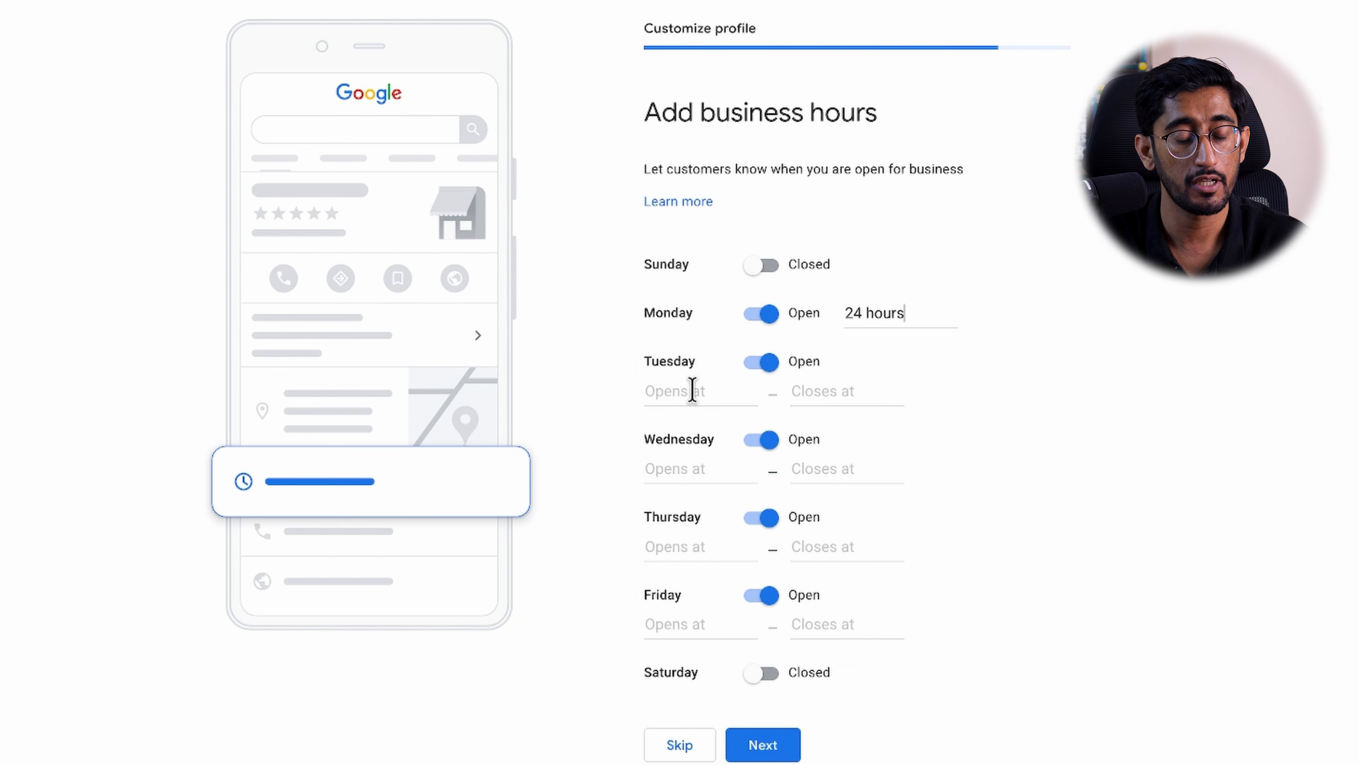
pyautogui.click(691, 471)
pyautogui.click(690, 510)
pyautogui.click(690, 392)
pyautogui.click(690, 432)
pyautogui.click(693, 489)
pyautogui.click(693, 531)
pyautogui.click(705, 540)
pyautogui.click(699, 578)
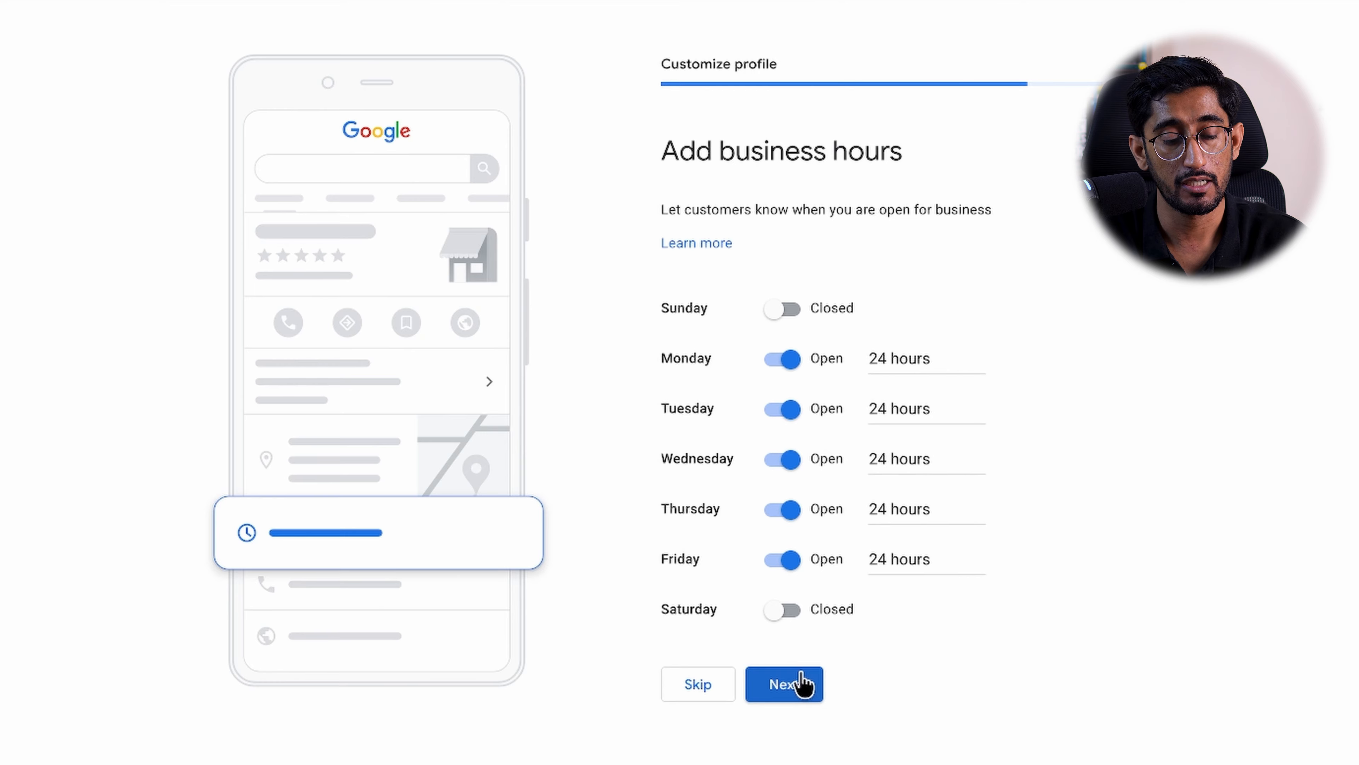
pyautogui.click(799, 691)
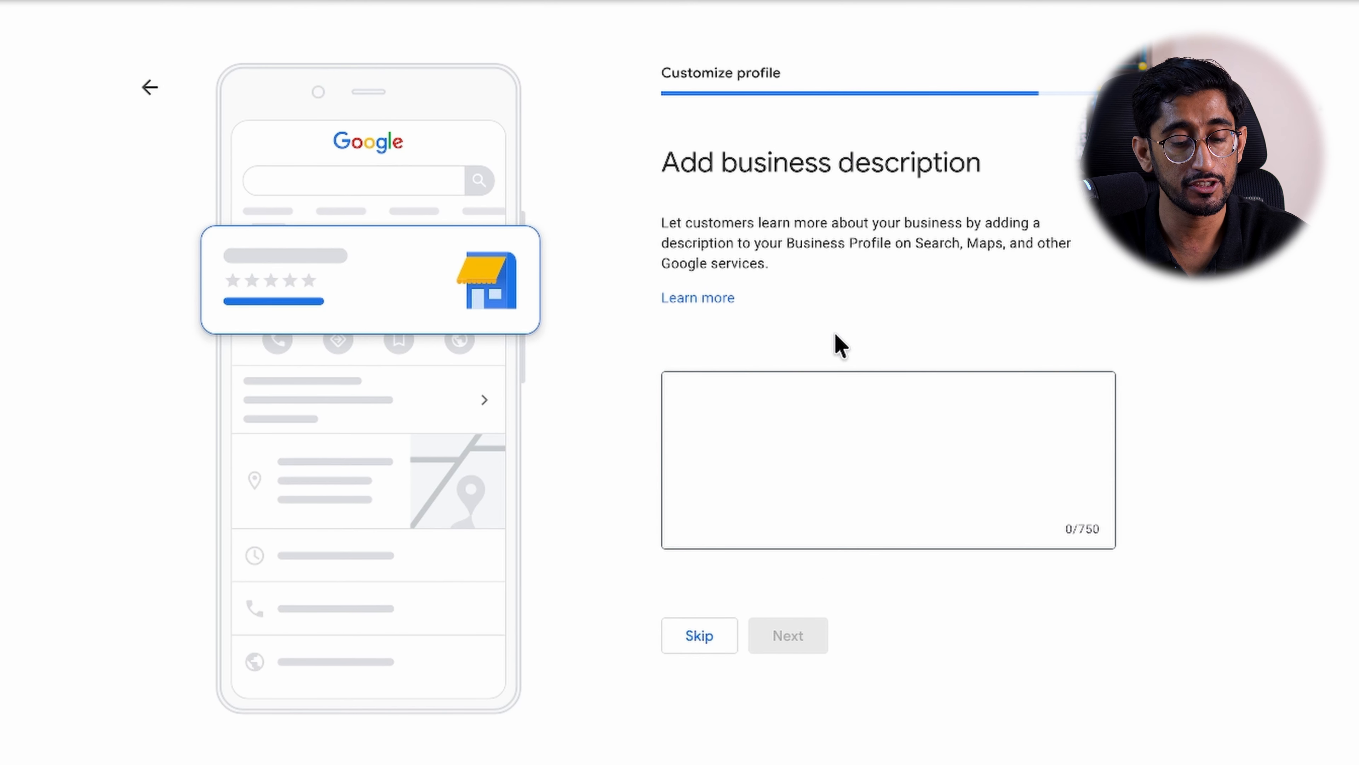
# - Paste the prepared text about the training courses as the business description, submit it and skip the storefront photo
pyautogui.click(827, 435)
pyautogui.hotkey('ctrl', 'v')
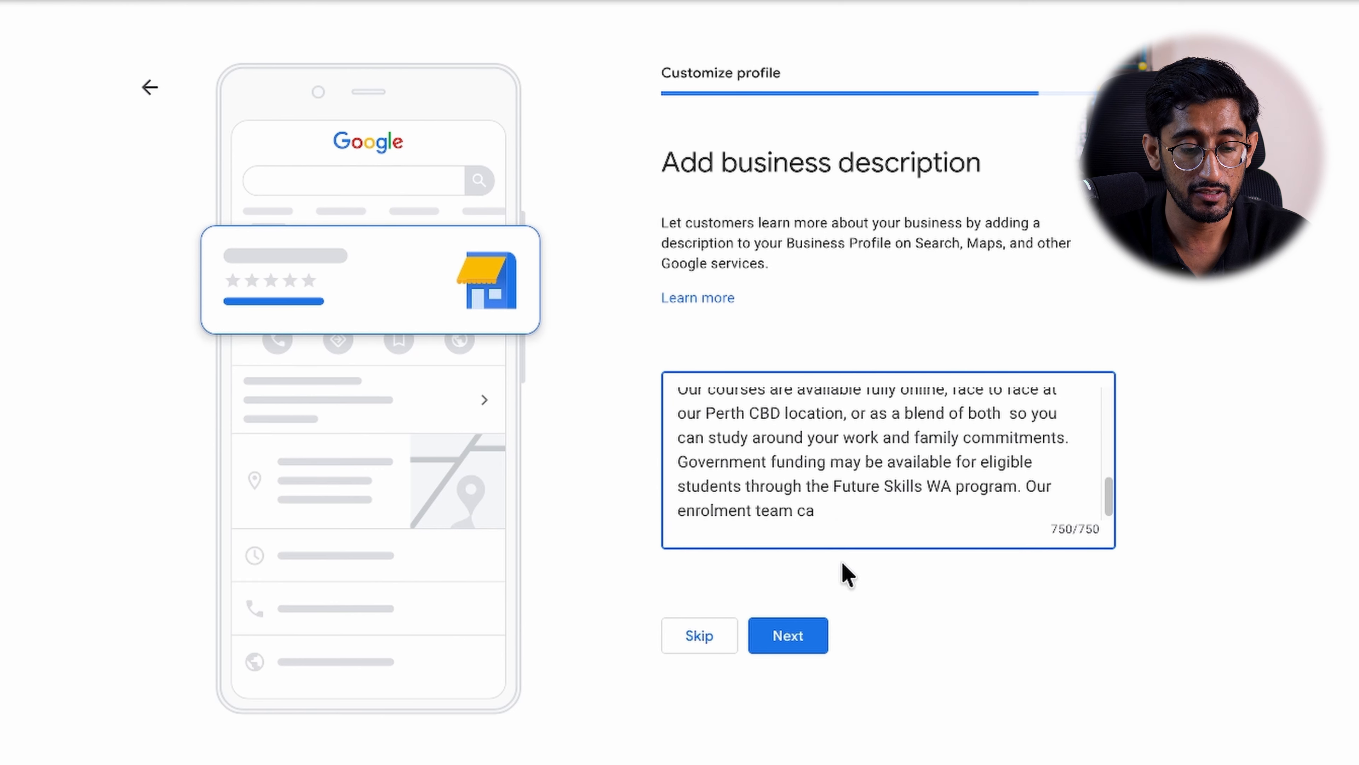
pyautogui.click(791, 647)
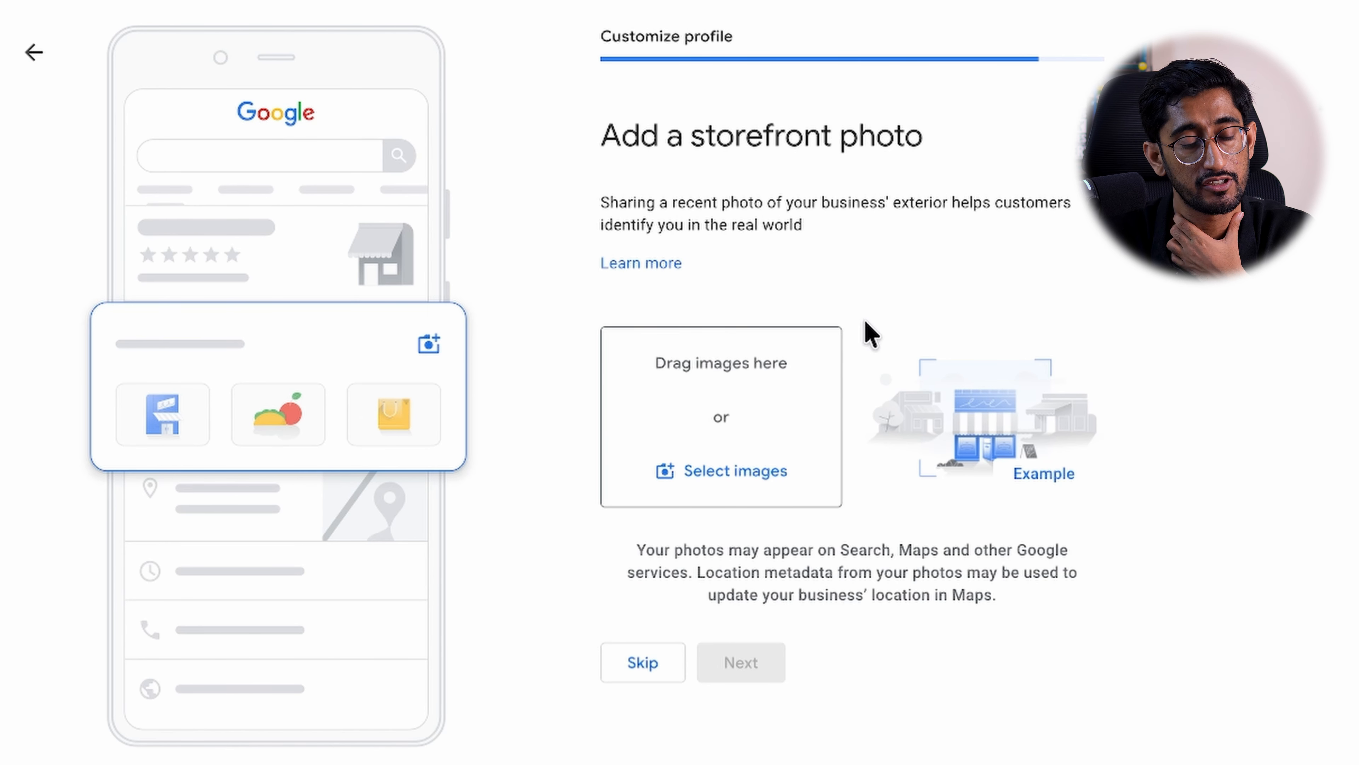
pyautogui.click(647, 668)
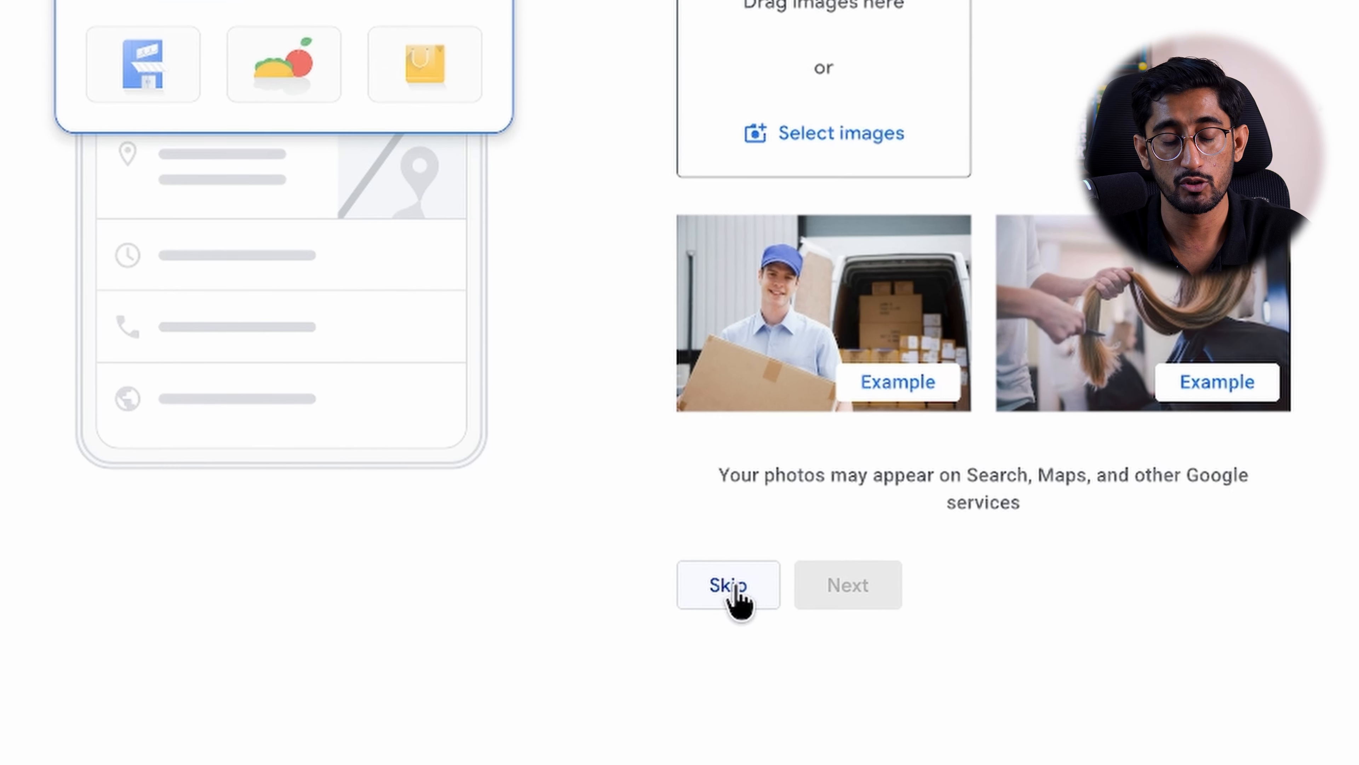
# - Skip adding business photos and claiming the A$600 advertising credit, and continue through to the created profile
pyautogui.click(739, 602)
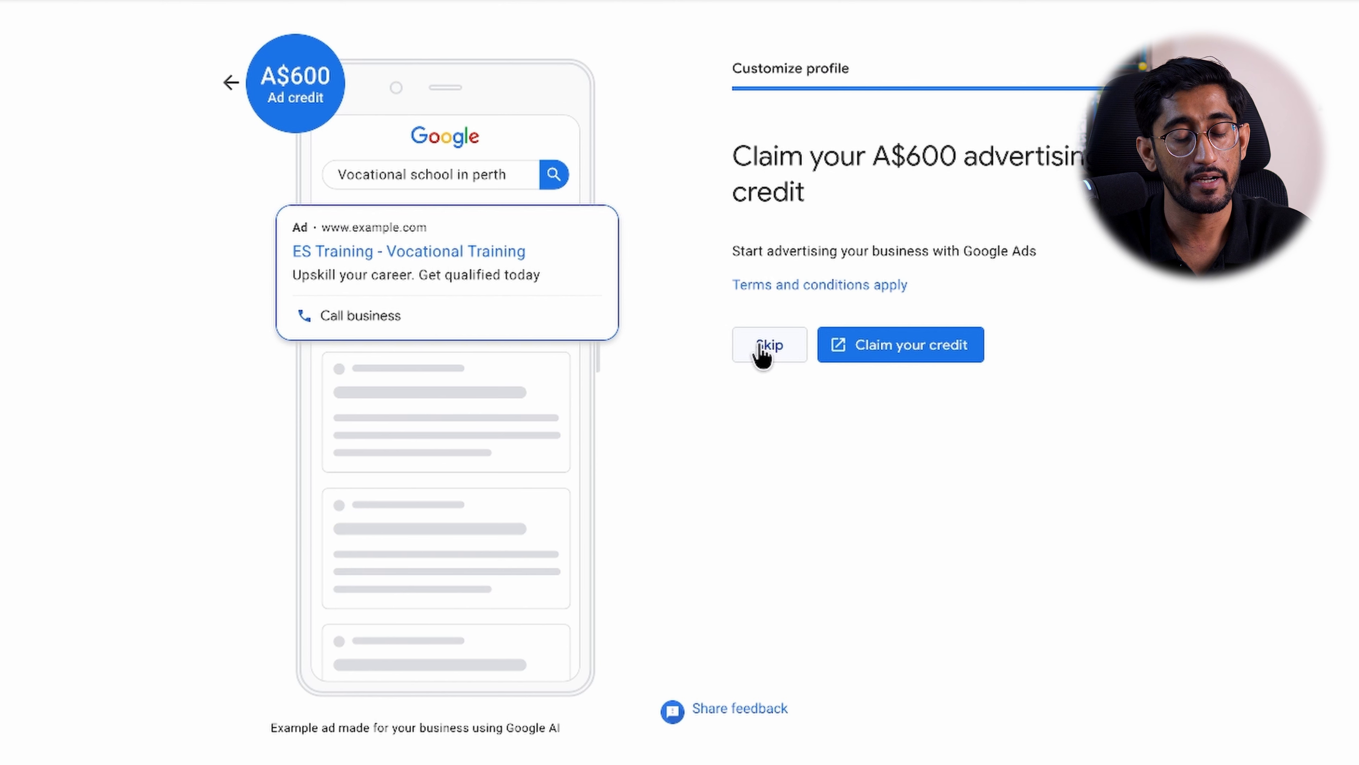
pyautogui.click(763, 354)
pyautogui.click(769, 677)
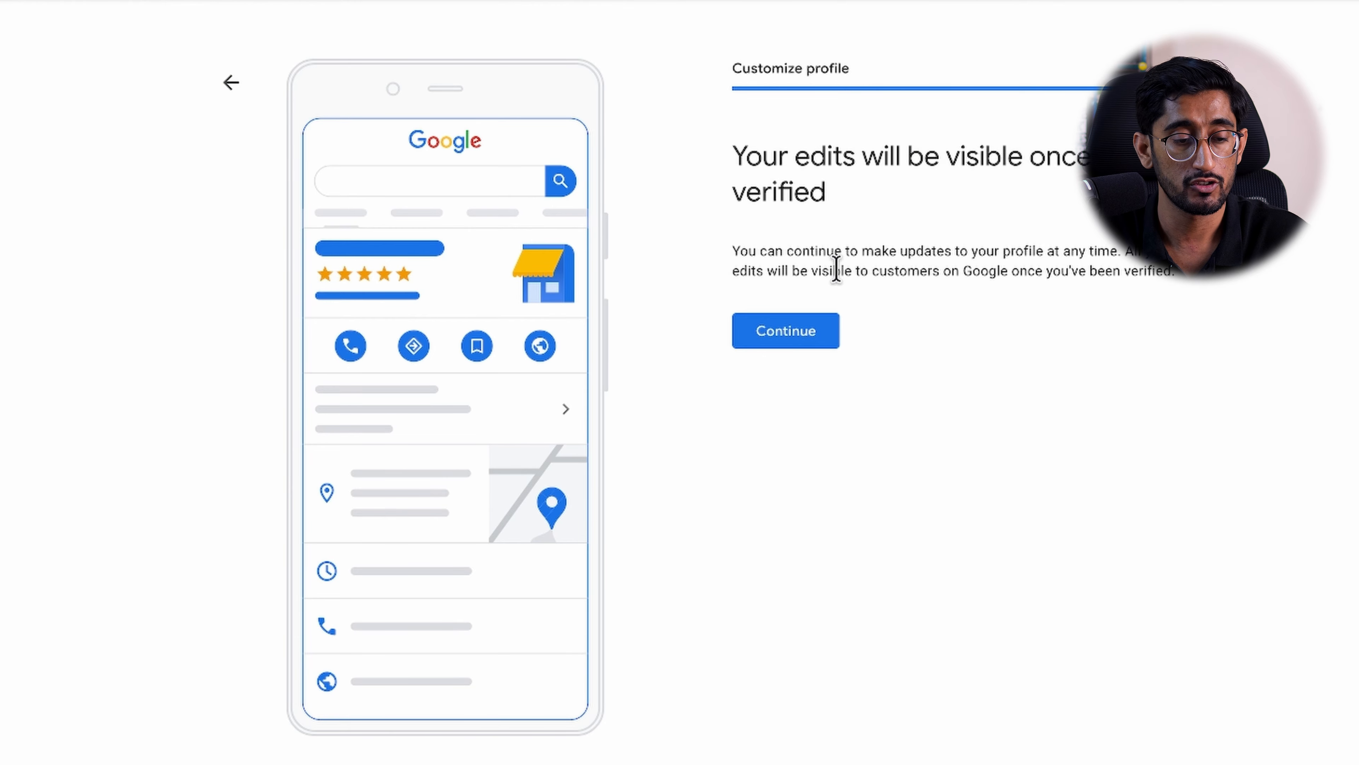
pyautogui.click(813, 336)
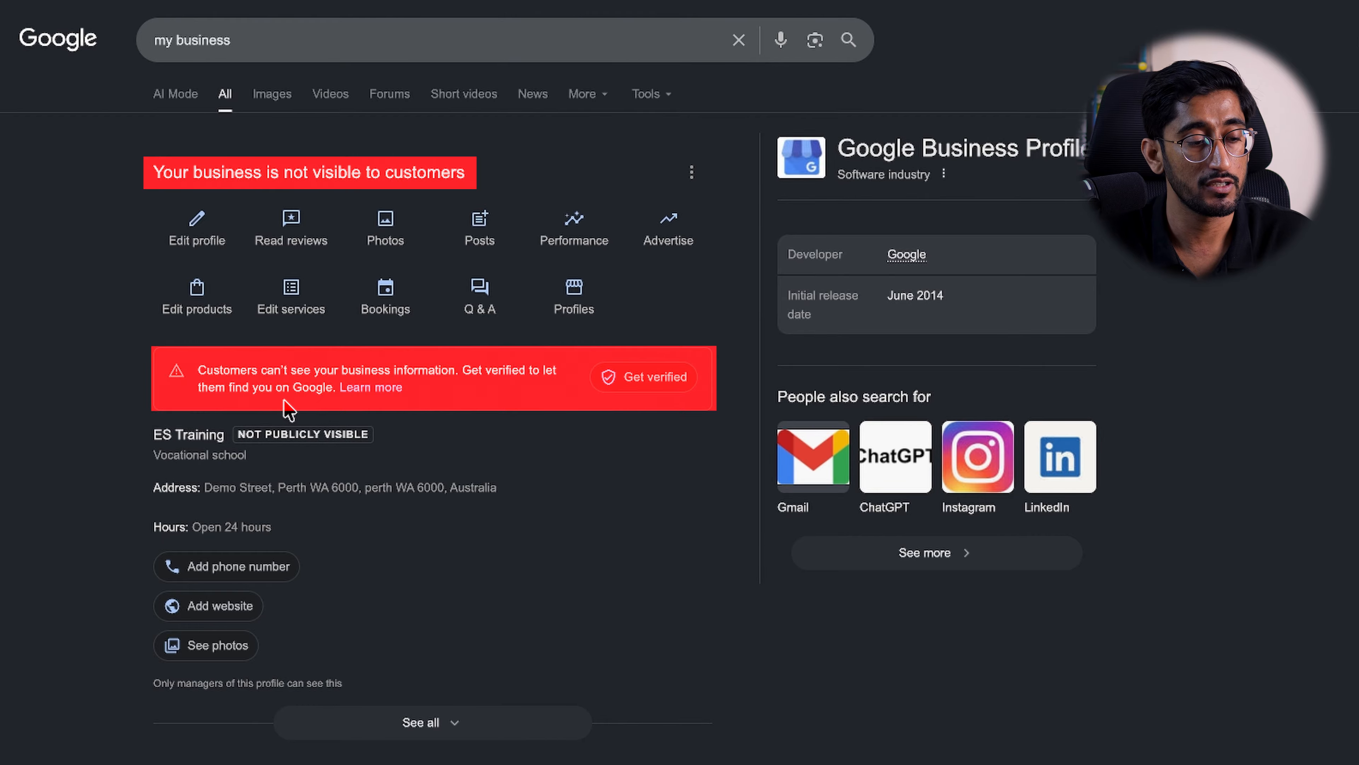
# - Open the help article on verifying a business on Google and expand the details of the video recording method
pyautogui.click(365, 395)
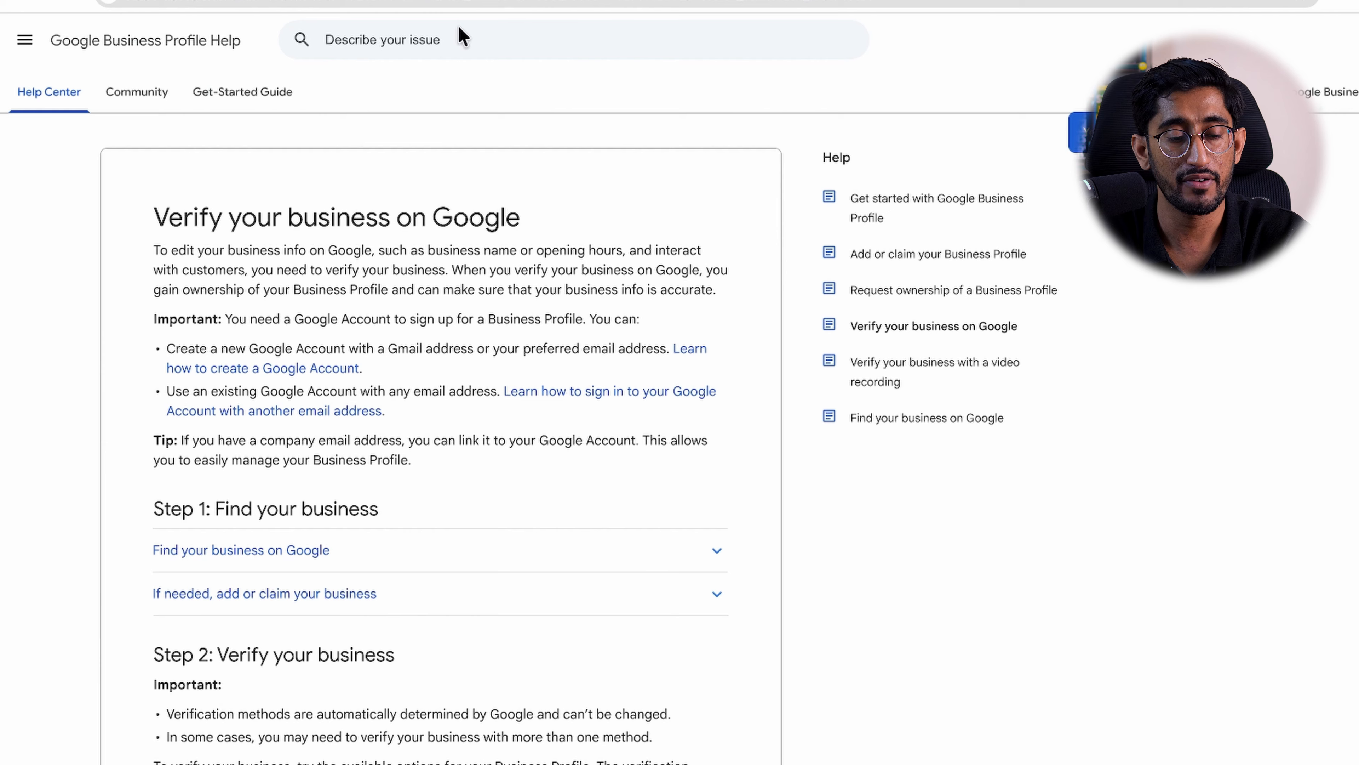
pyautogui.scroll(-1, 394, 305)
pyautogui.scroll(-5, 394, 309)
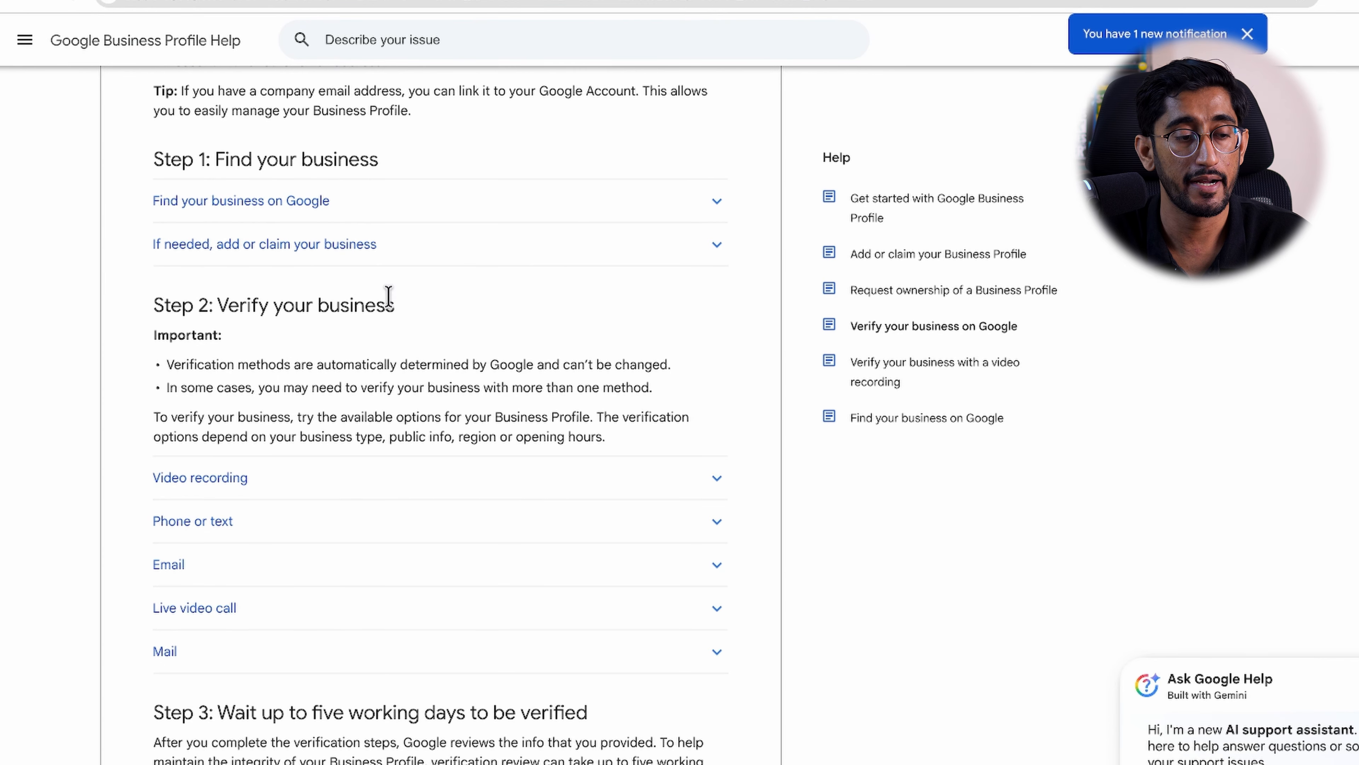
pyautogui.scroll(-3, 389, 297)
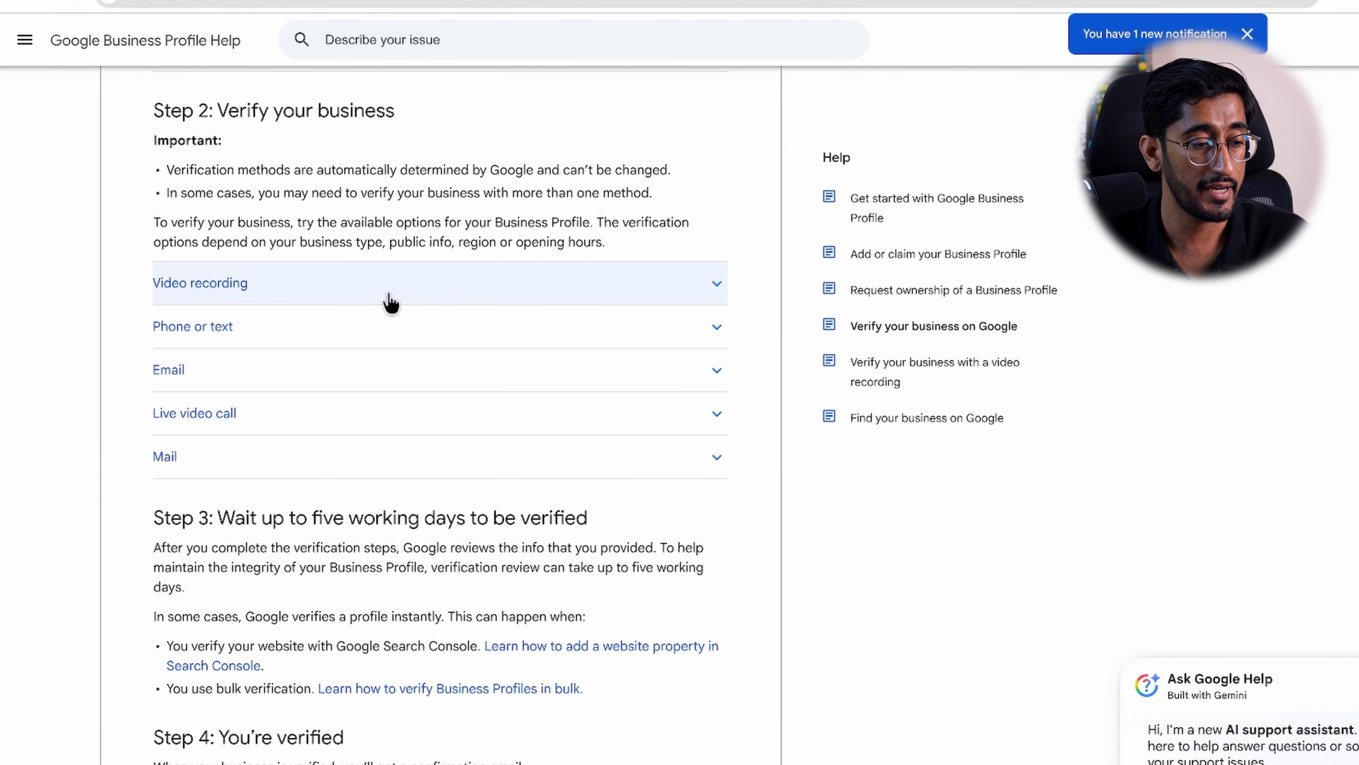
pyautogui.click(423, 296)
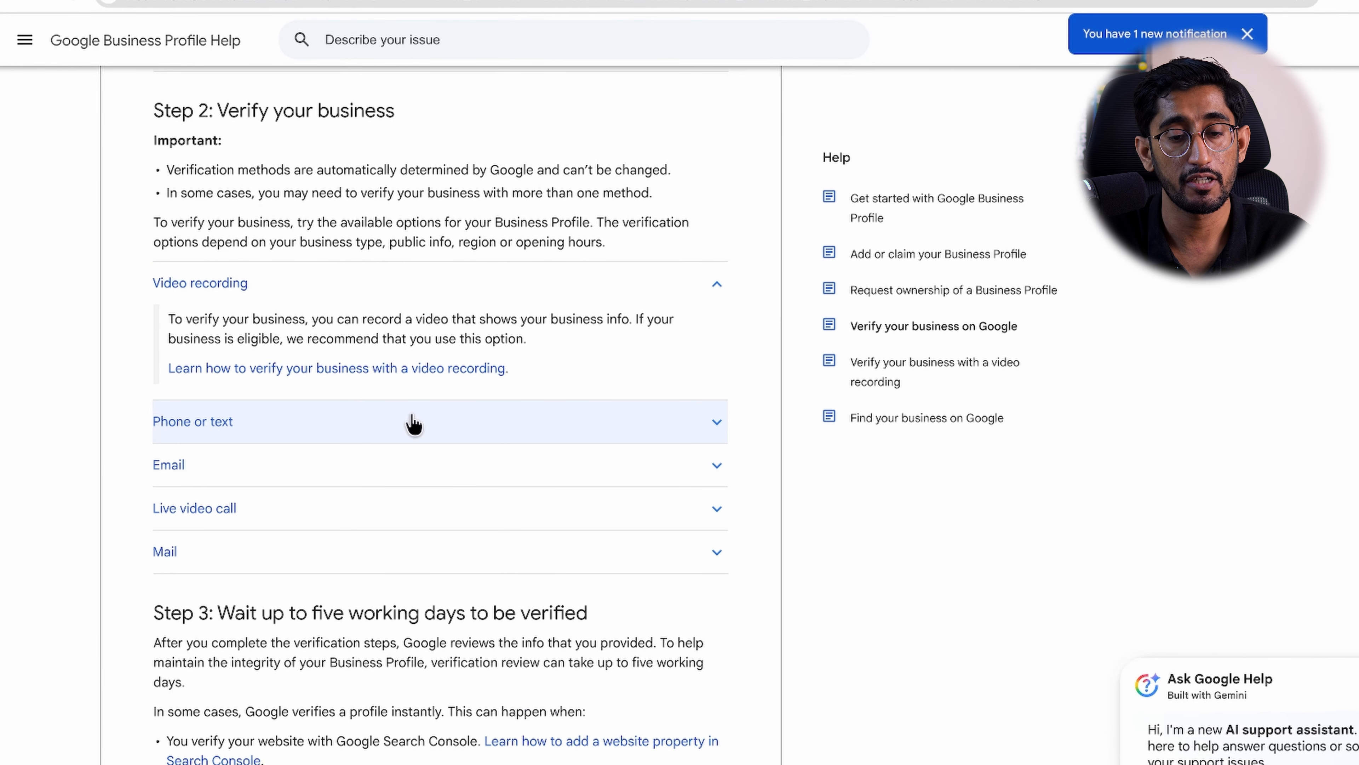